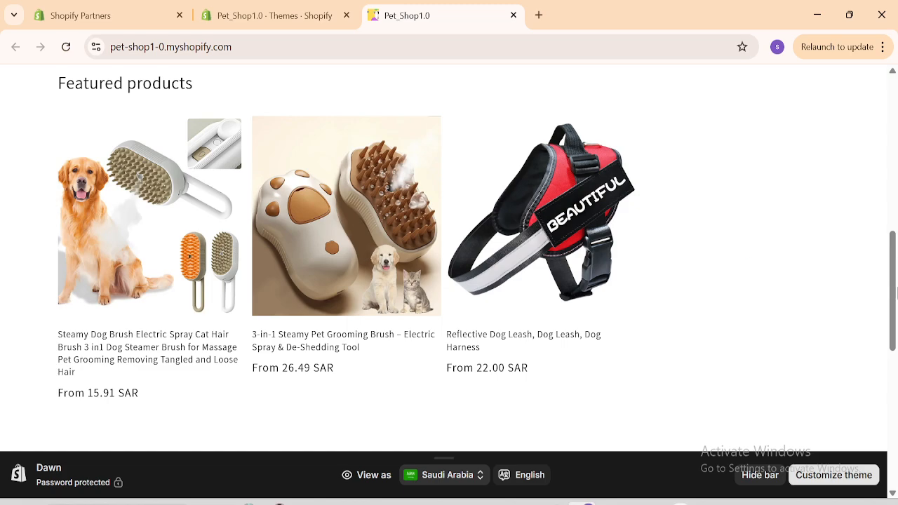
- Look over the storefront home page, from the image banner down to the Featured products section
mouse_move(897, 272)
left_mouse_down()
mouse_move(896, 228)
mouse_move(895, 279)
left_mouse_up()
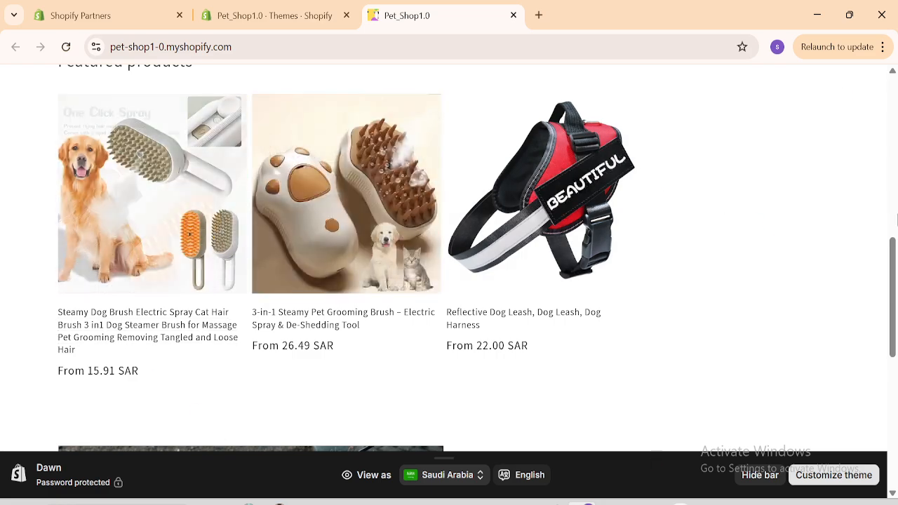
scroll(894, 312, "up", 2)
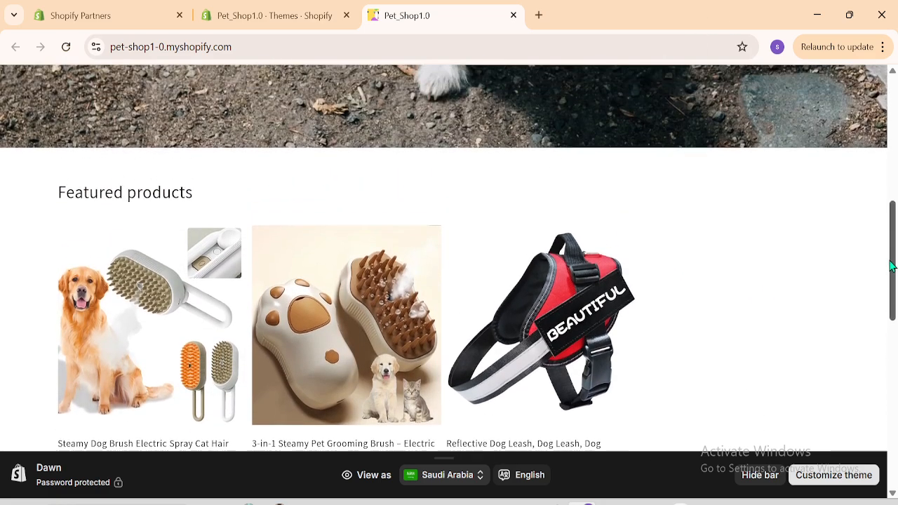
scroll(892, 301, "down", 2)
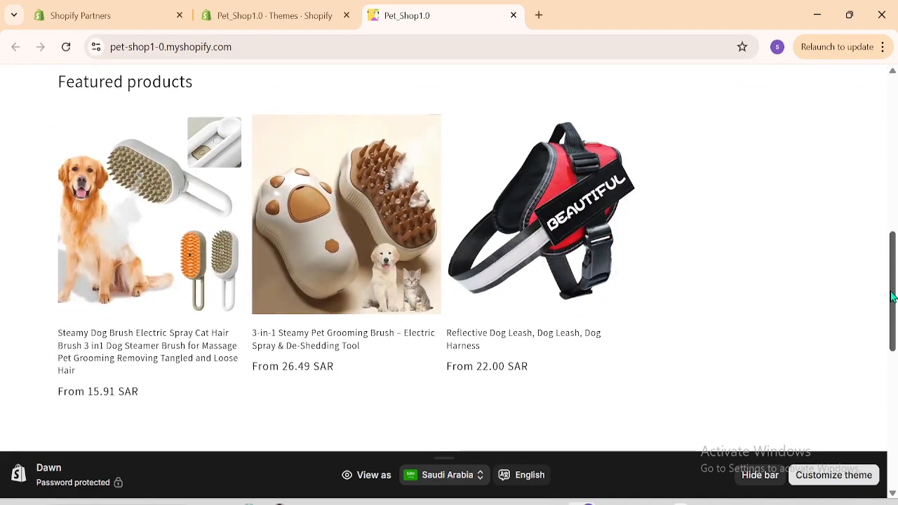
scroll(892, 298, "up", 10)
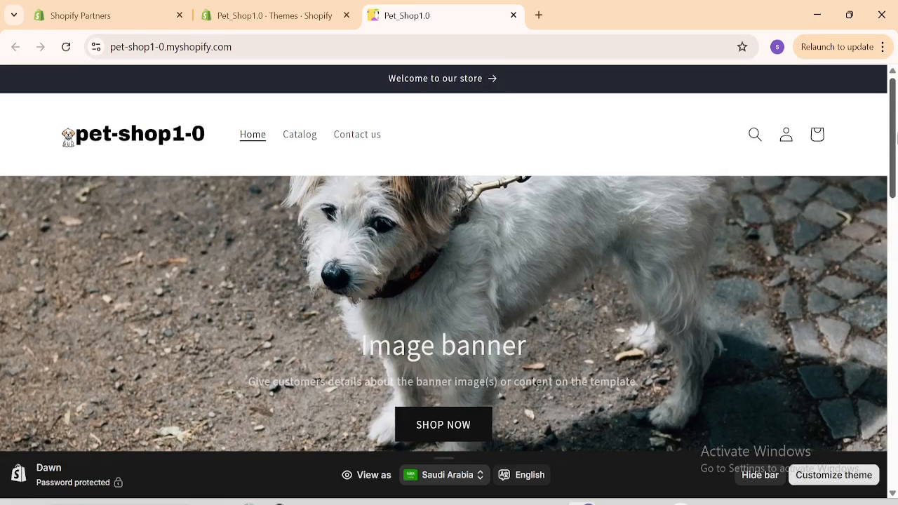
scroll(895, 253, "down", 7)
scroll(895, 252, "down", 2)
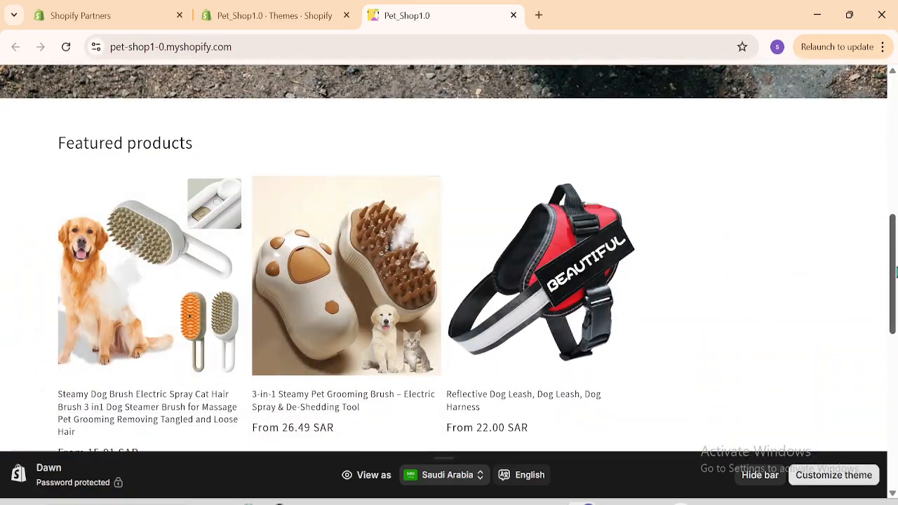
scroll(859, 388, "down", 2)
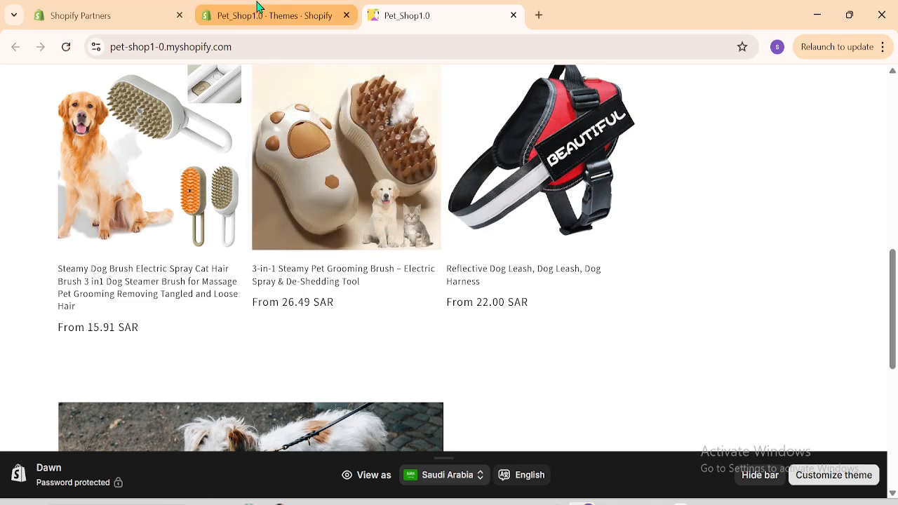
- In the Shopify admin, duplicate the Pet Dogs Toothbrush Brush Silicone Soft Toothbrush product with its status set as active
left_click(257, 6)
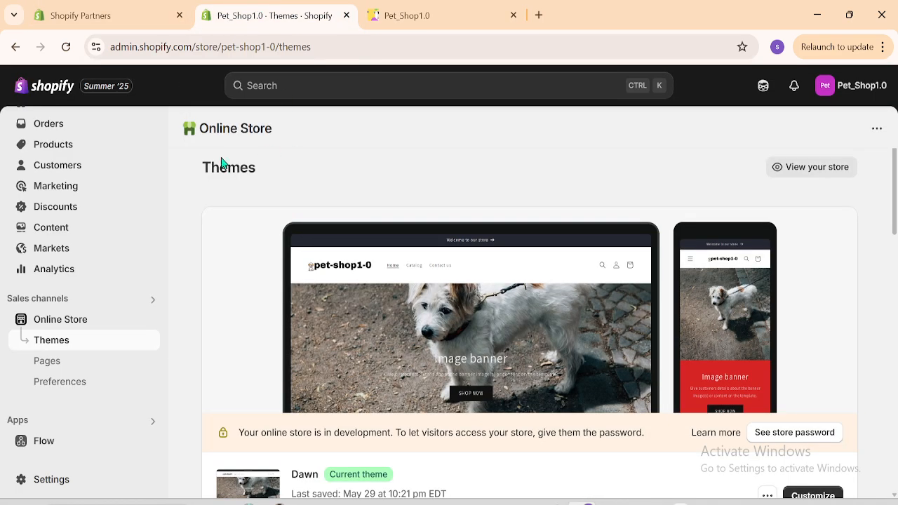
left_click(60, 146)
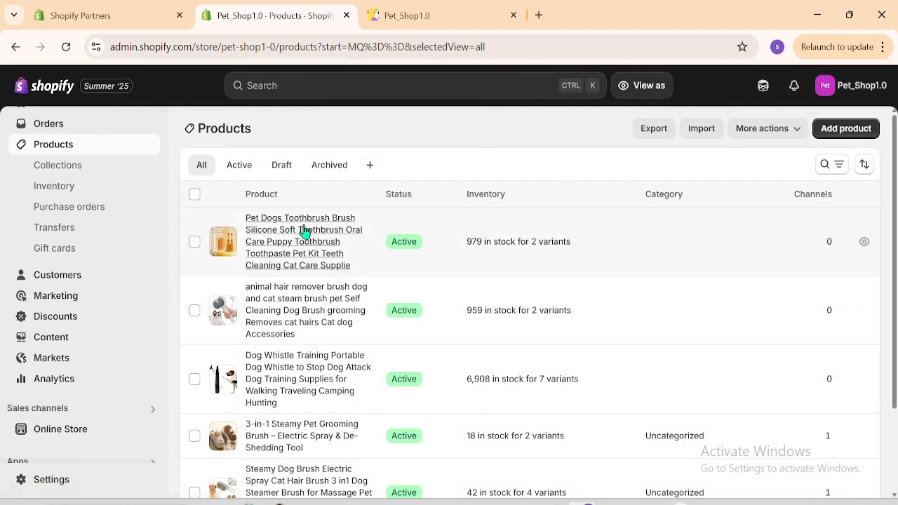
left_click(304, 232)
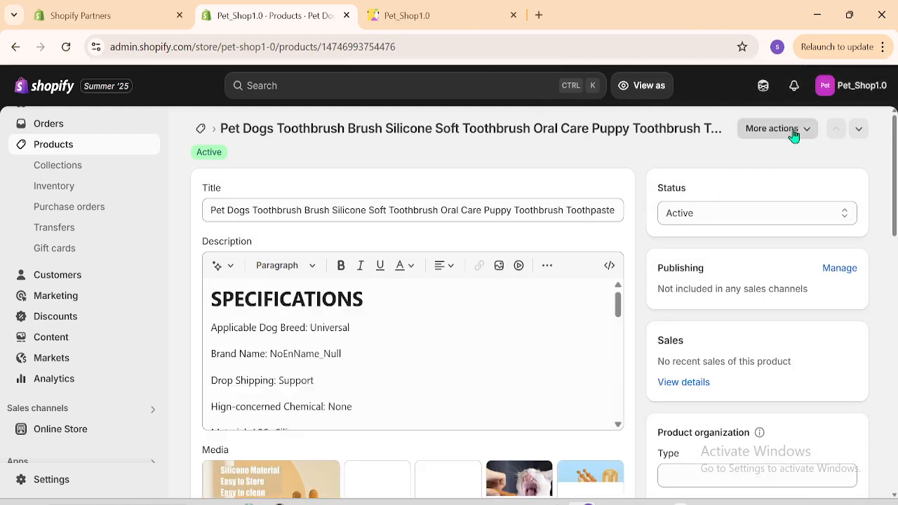
left_click(793, 131)
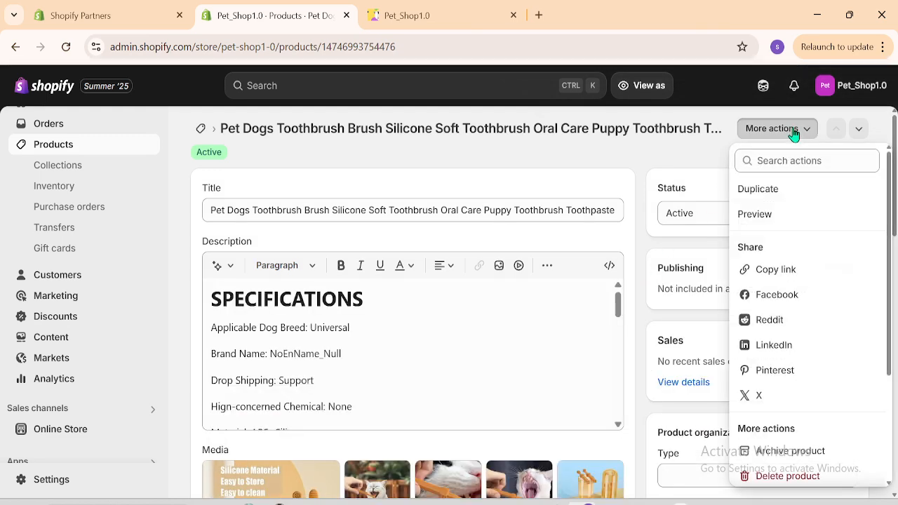
left_click(762, 197)
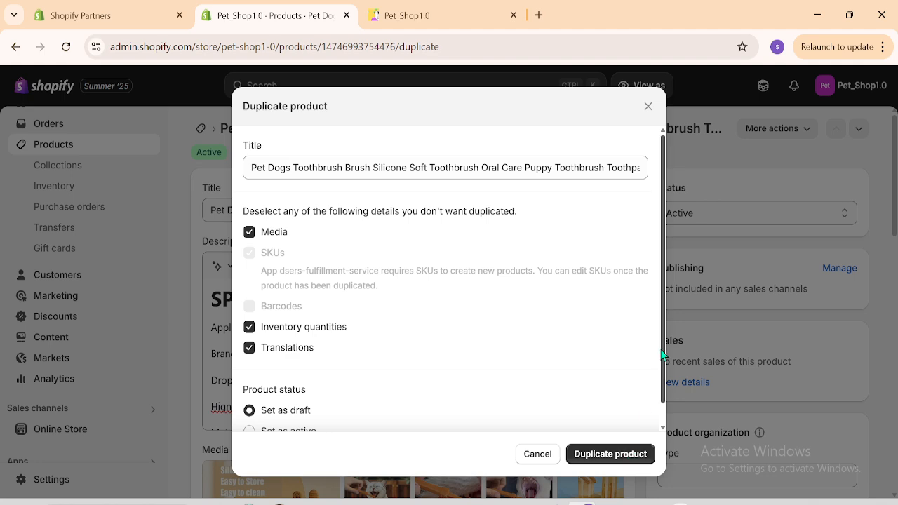
scroll(356, 421, "down", 1)
left_click(250, 410)
left_click(598, 456)
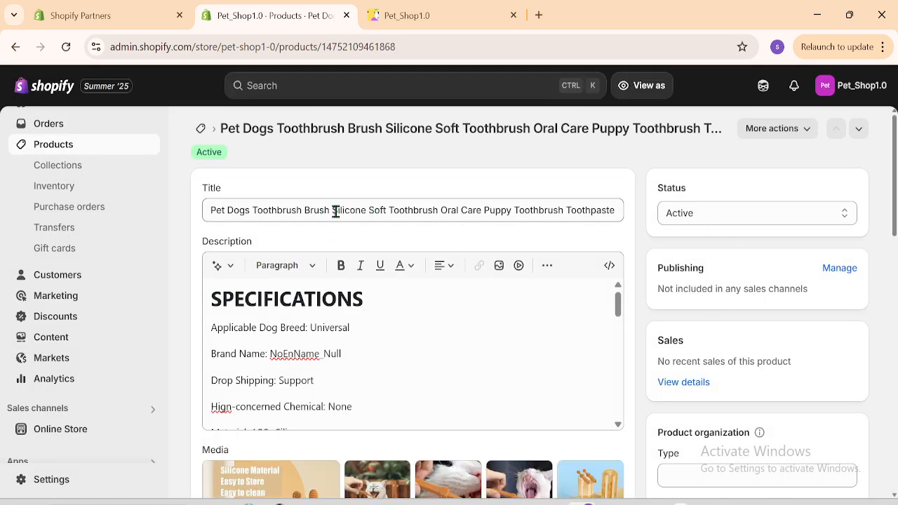
- Retitle the duplicate "Pet Dogs Toothbrush Brush 2", make the photo of the cat with its mouth wide open the main image, and save
left_click_drag(332, 211, 641, 224)
key("BackSpace")
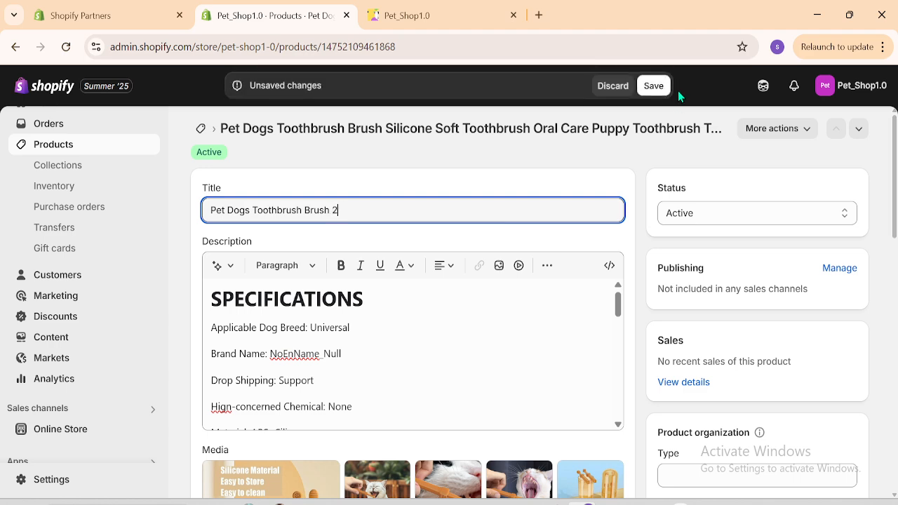
left_click_drag(896, 227, 887, 296)
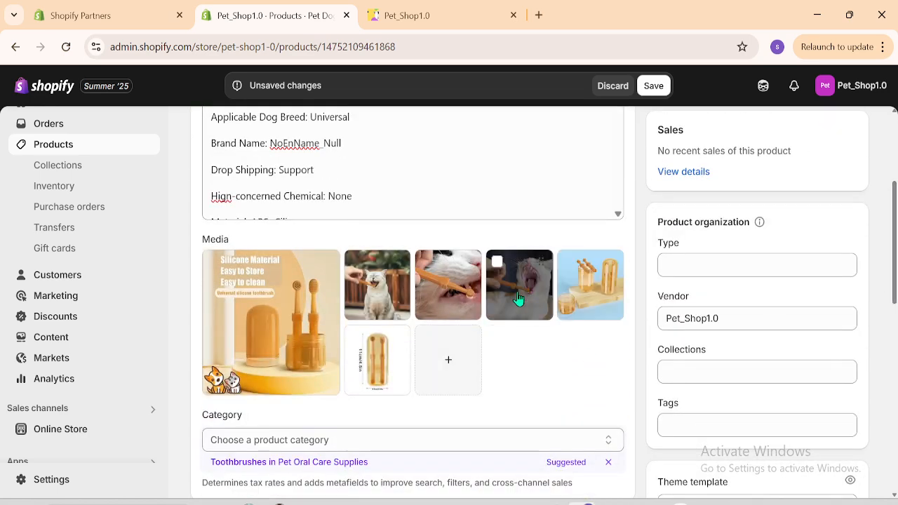
left_click_drag(519, 300, 266, 323)
left_click(647, 95)
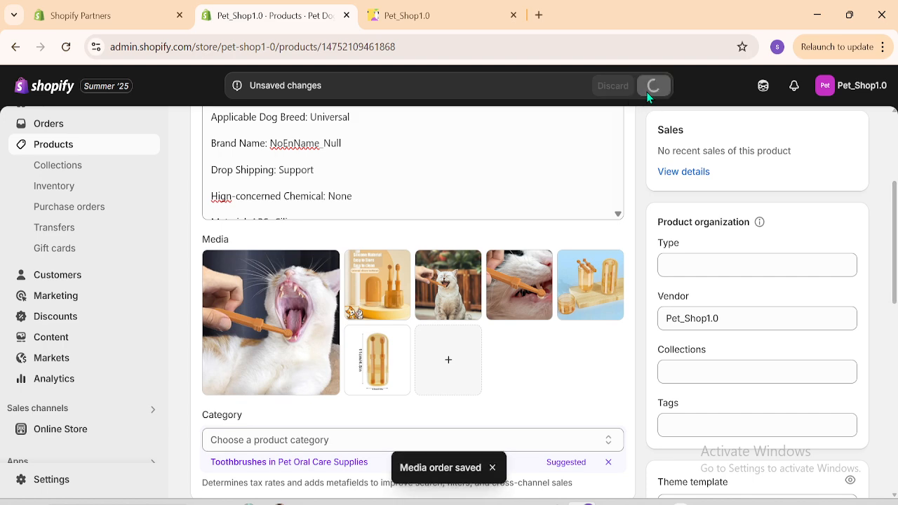
- Review the full product list in the store admin
left_click(60, 151)
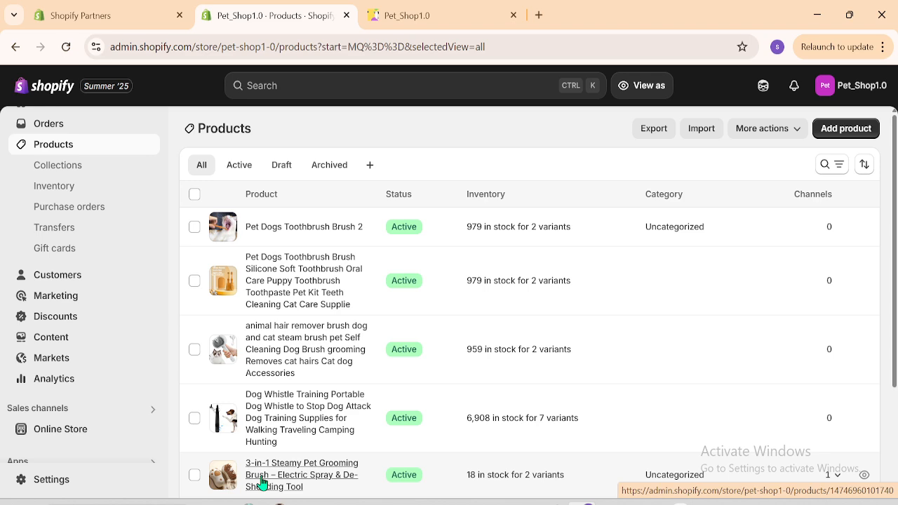
scroll(896, 281, "down", 1)
scroll(895, 294, "down", 3)
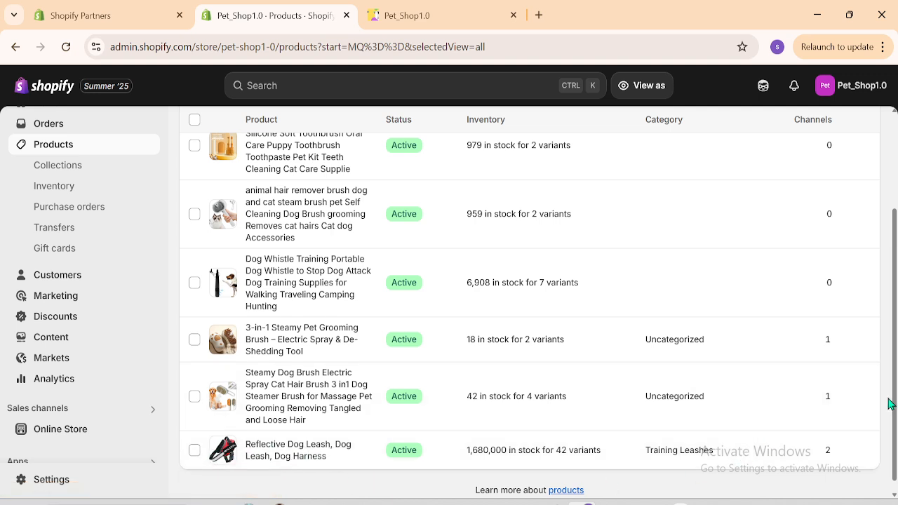
- Switch to the storefront, reload the home page and check which items appear under Featured products
left_click(461, 11)
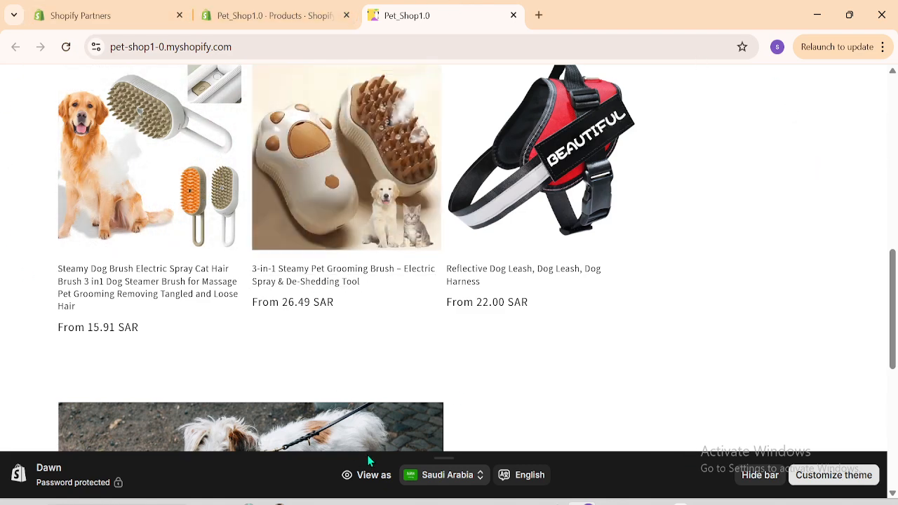
left_click_drag(895, 351, 893, 298)
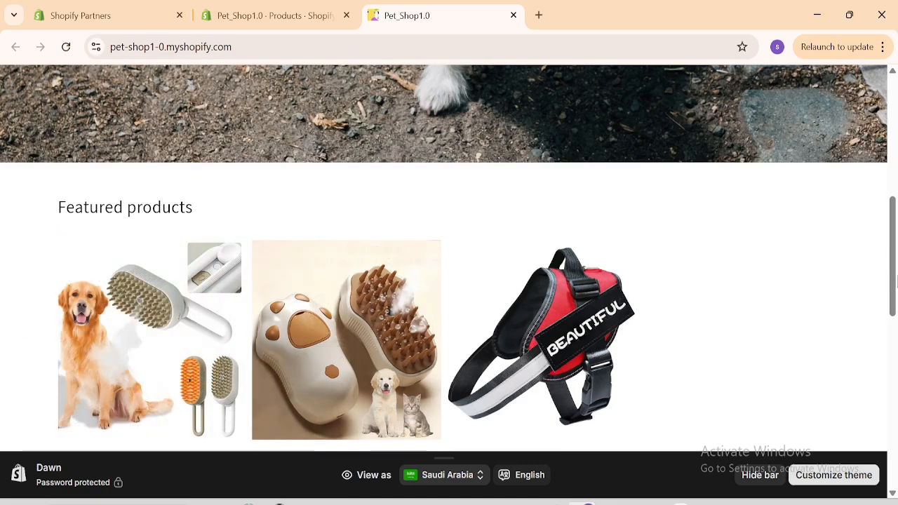
left_click_drag(896, 270, 895, 296)
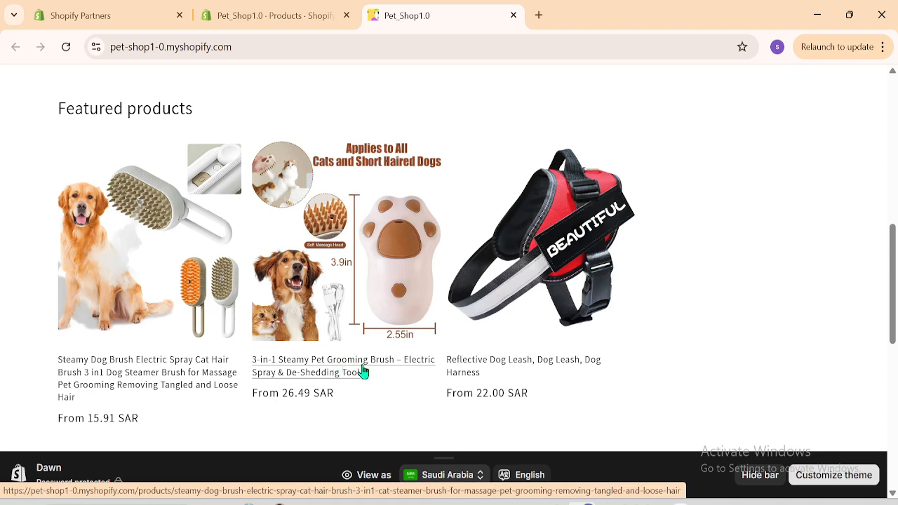
left_click(66, 47)
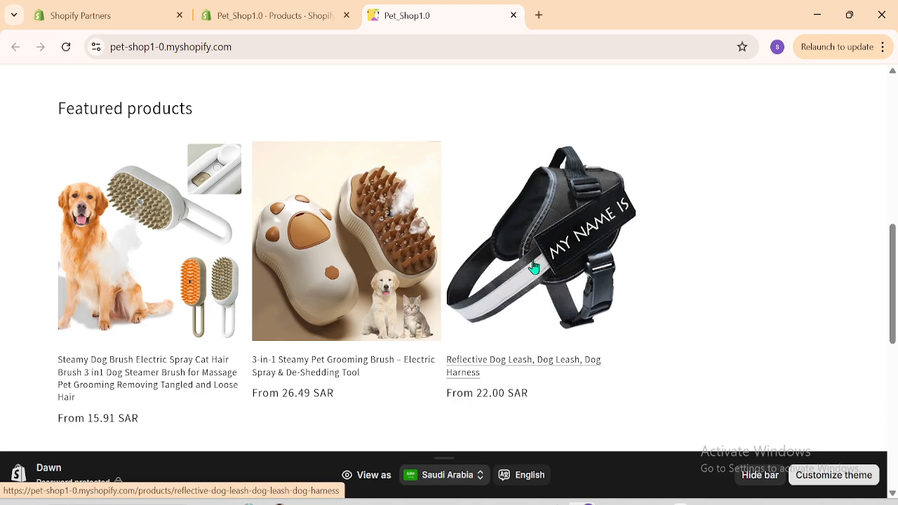
- Return to the store admin and open the list of product collections
left_click(245, 9)
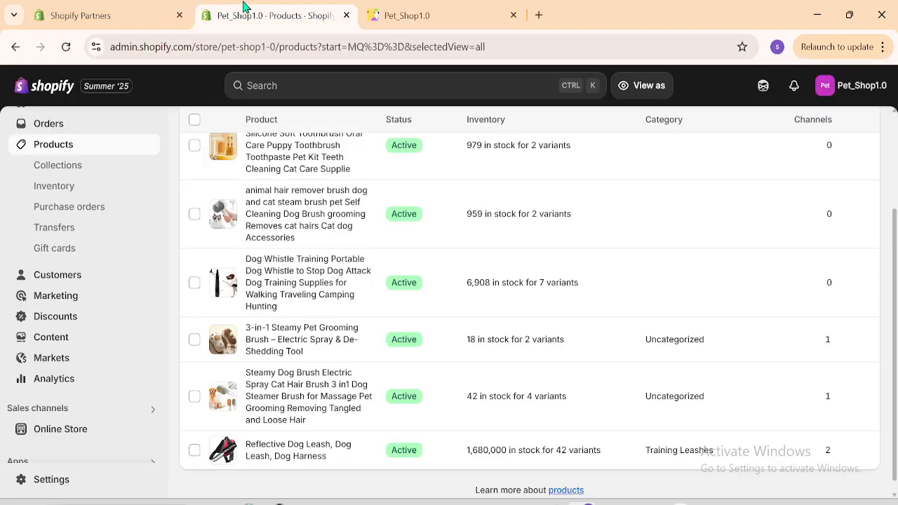
scroll(827, 246, "up", 3)
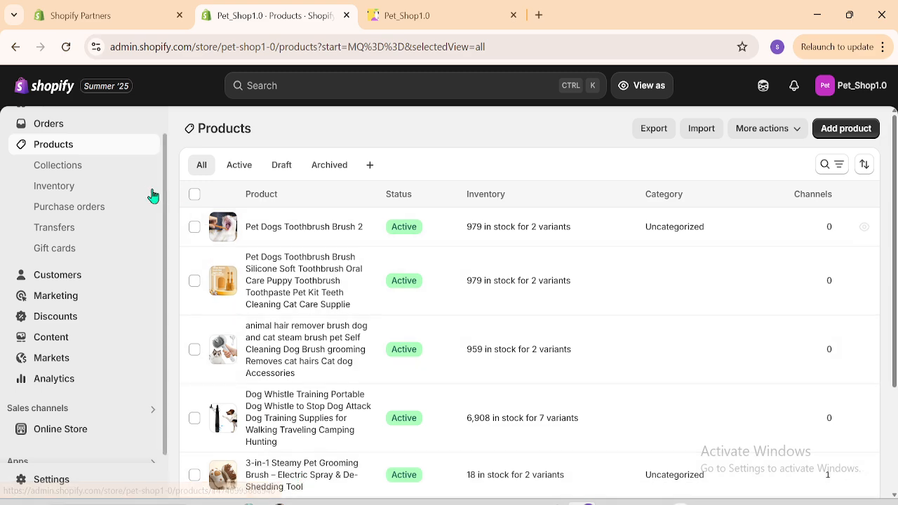
left_click(66, 169)
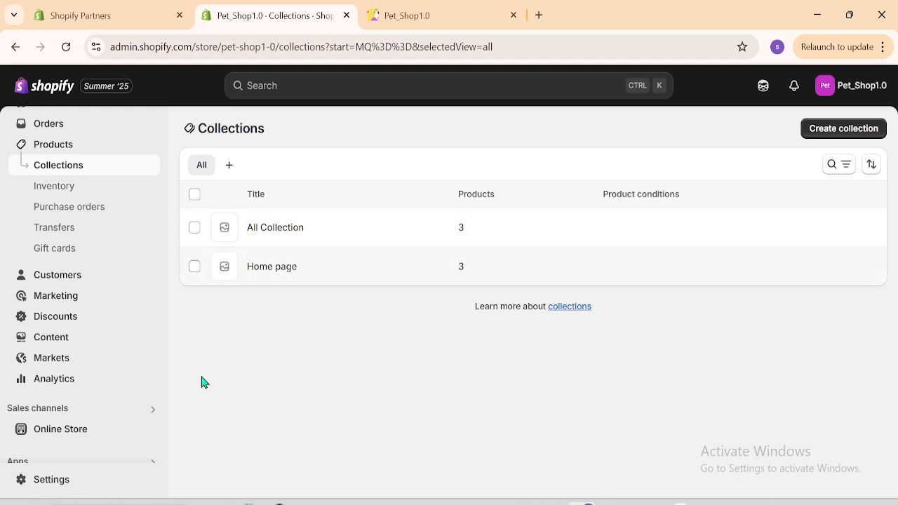
left_click(196, 267)
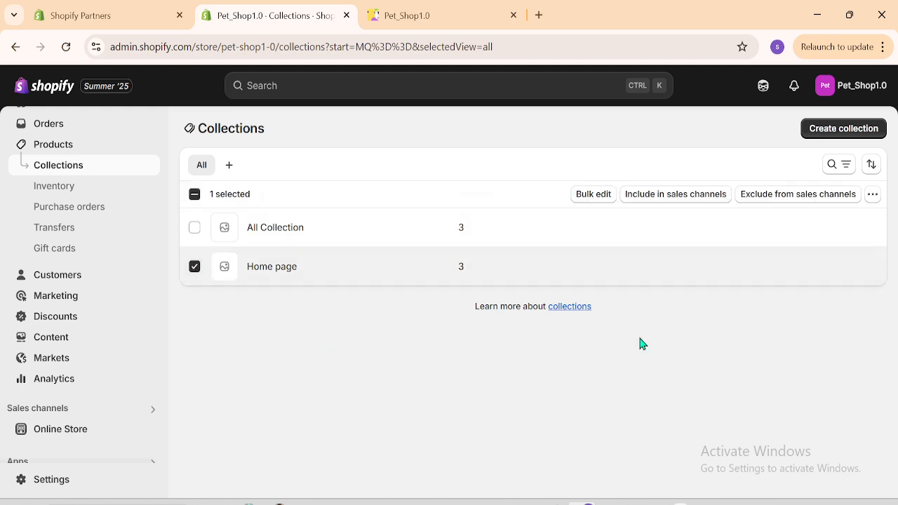
left_click(872, 196)
left_click(438, 411)
left_click(194, 270)
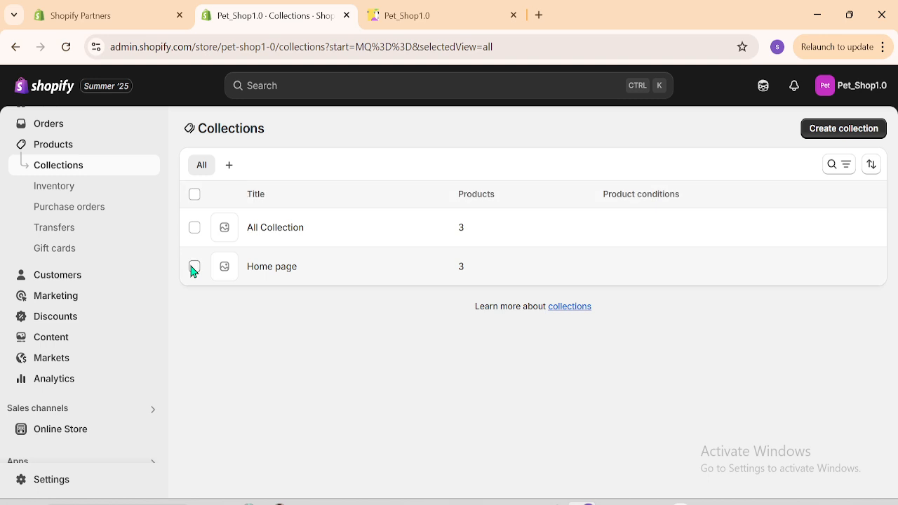
- Start a new collection, check the storefront's Featured products heading for reference, and enter "Cat Brus" as the collection title
left_click(829, 133)
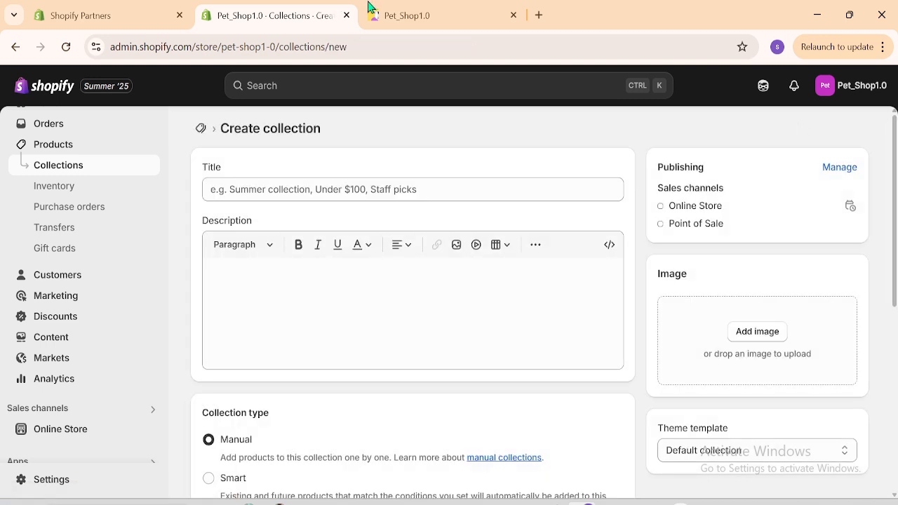
left_click(370, 8)
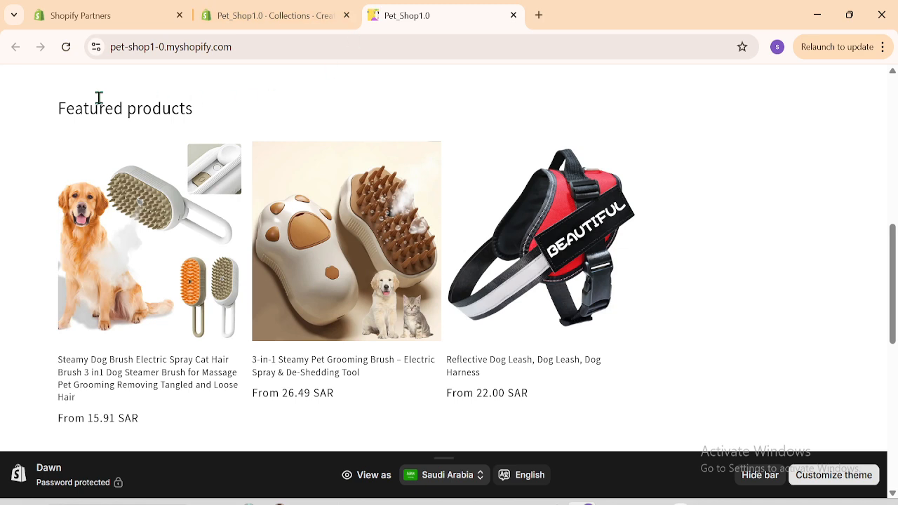
left_click_drag(46, 104, 247, 106)
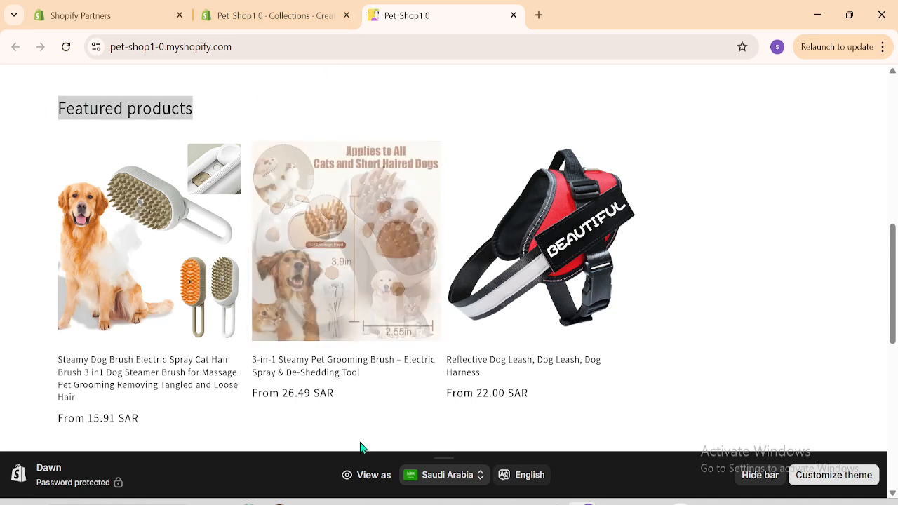
left_click(312, 16)
left_click(256, 190)
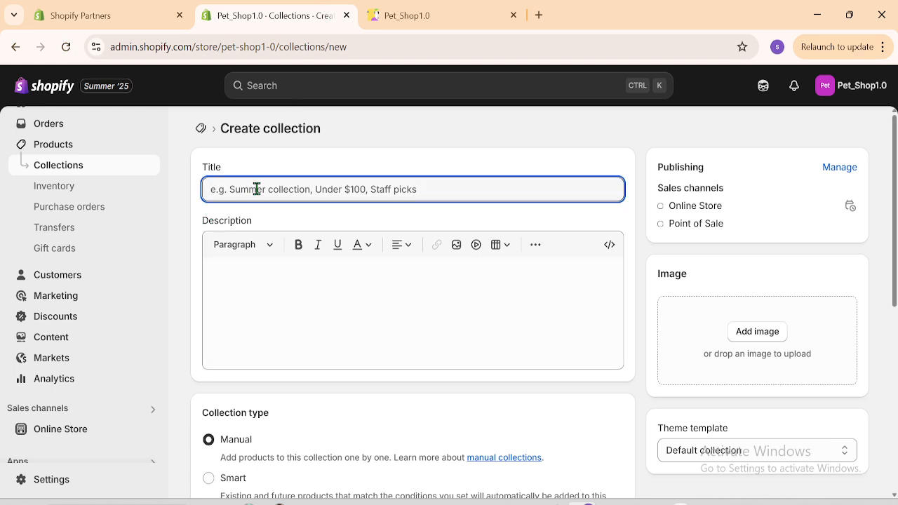
type("Cat Brus")
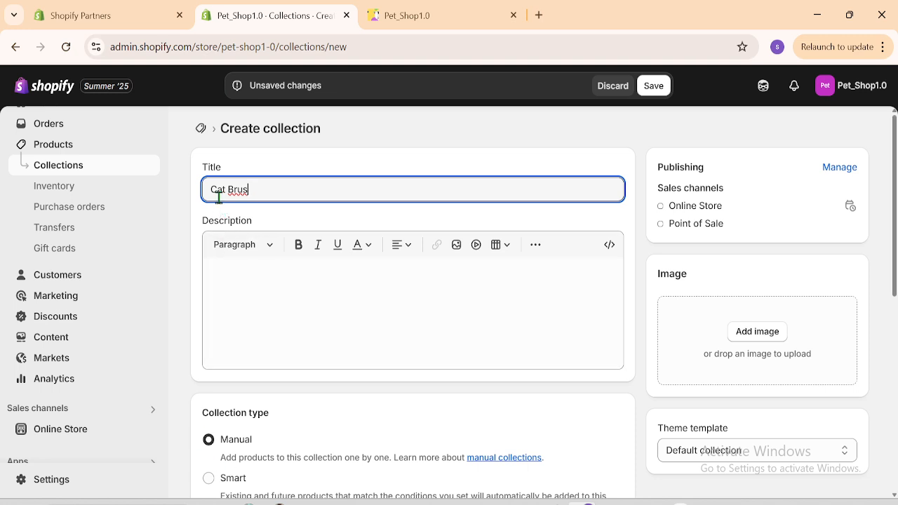
left_click_drag(212, 184, 270, 188)
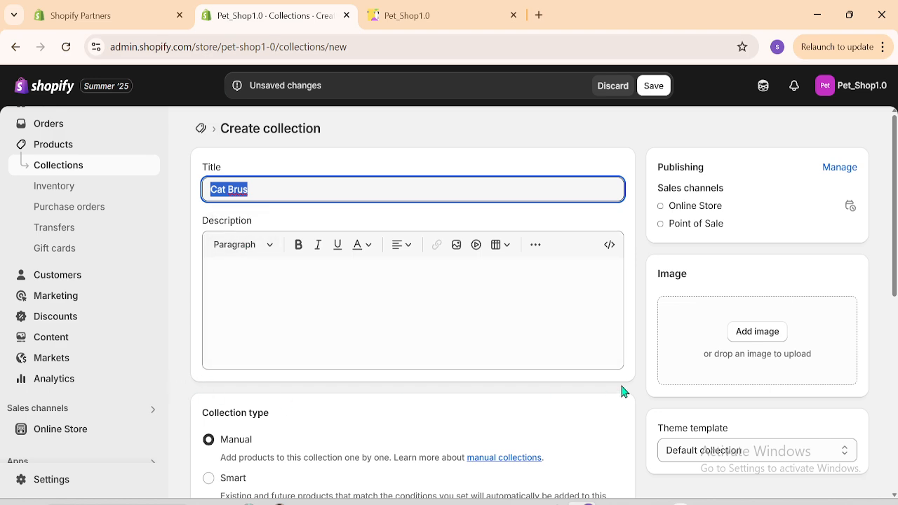
left_click(282, 191)
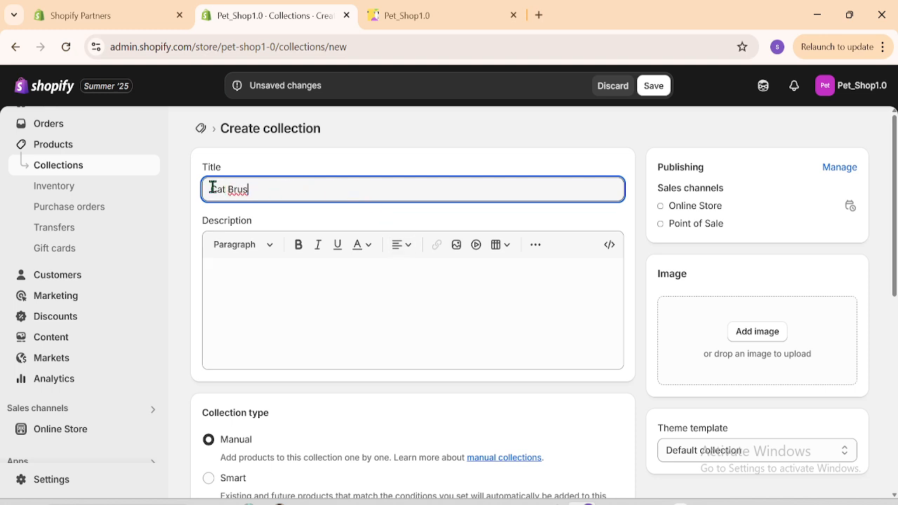
left_click_drag(212, 188, 256, 187)
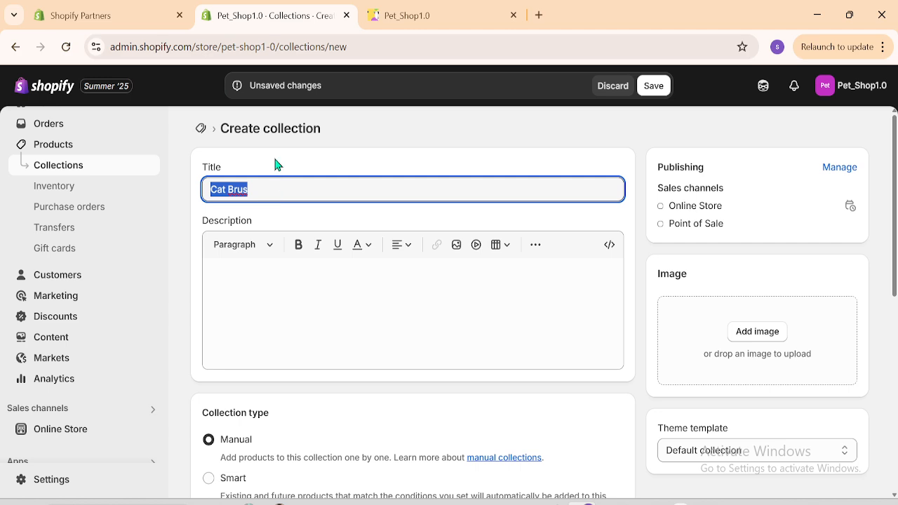
left_click(450, 137)
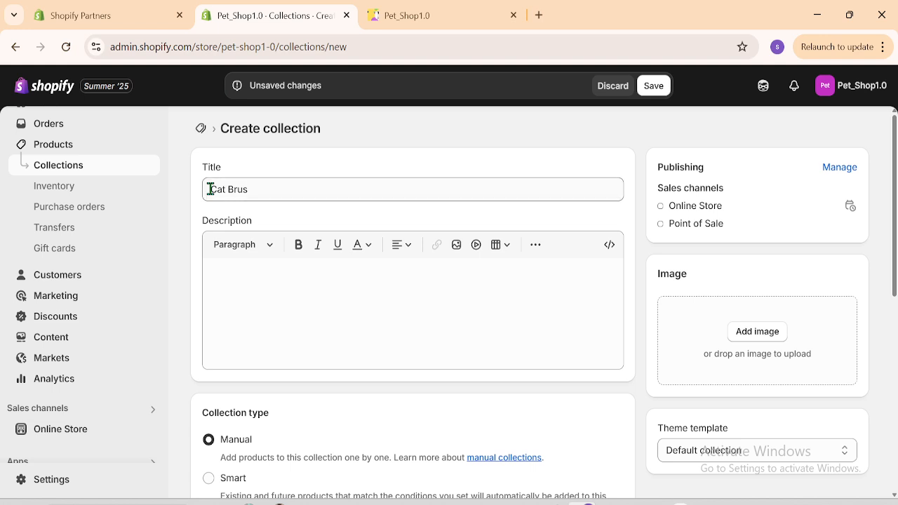
- Complete the collection title as "Cat Brush"
left_click_drag(211, 188, 292, 195)
left_click(291, 195)
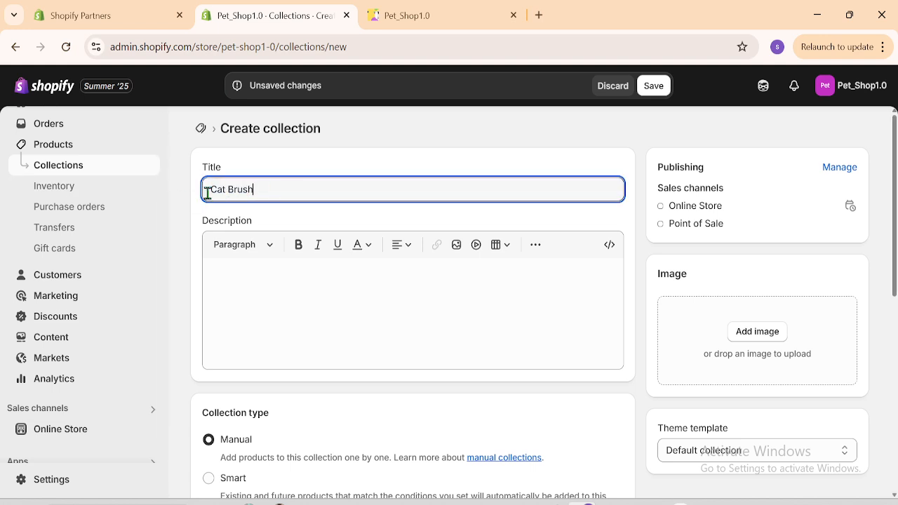
left_click_drag(208, 193, 259, 192)
left_click(382, 129)
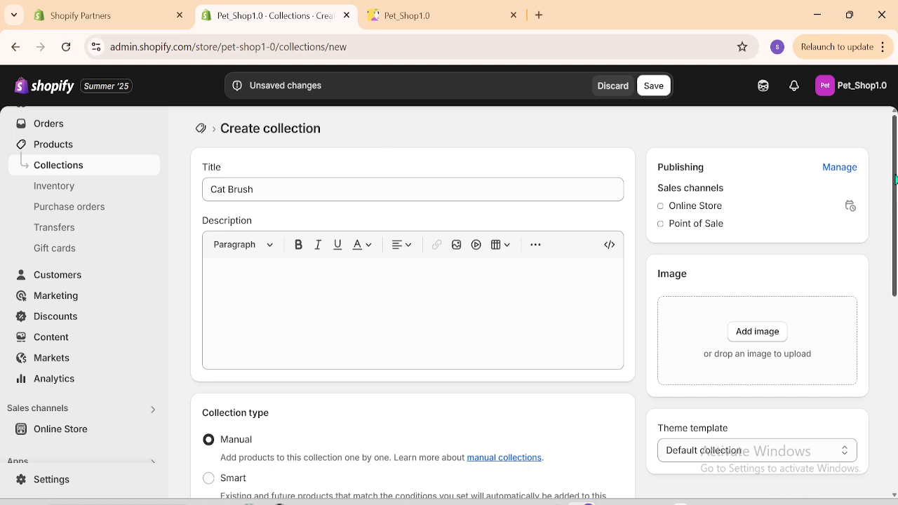
- Review the Manual and Smart collection types, keep Manual, and browse the products that can be added to the collection
scroll(896, 179, "down", 2)
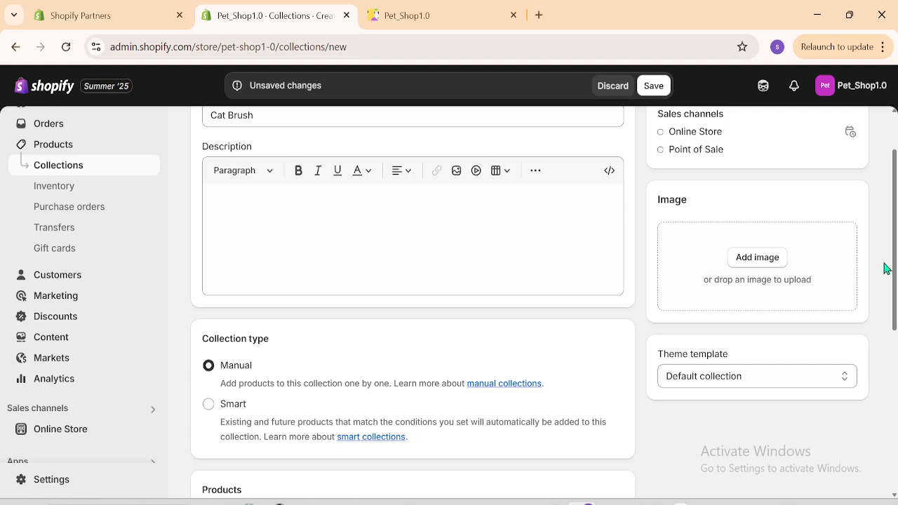
scroll(893, 290, "down", 2)
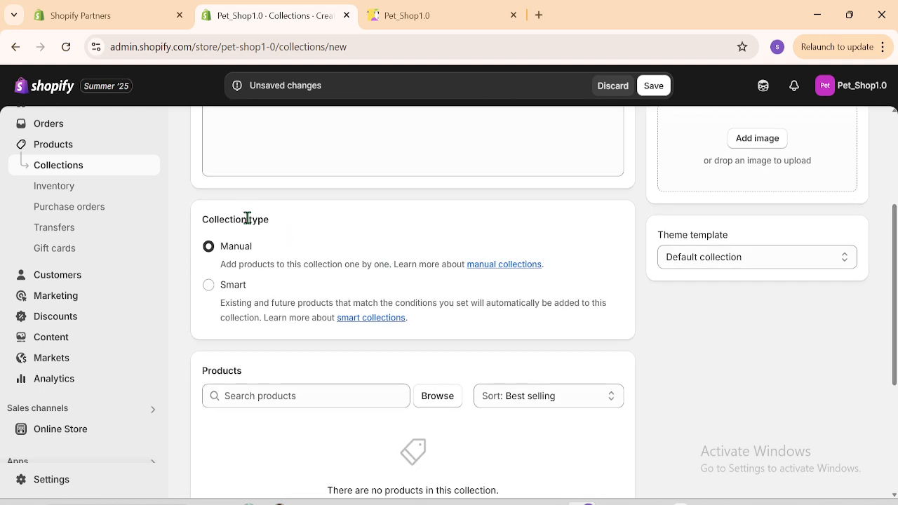
left_click_drag(204, 221, 308, 223)
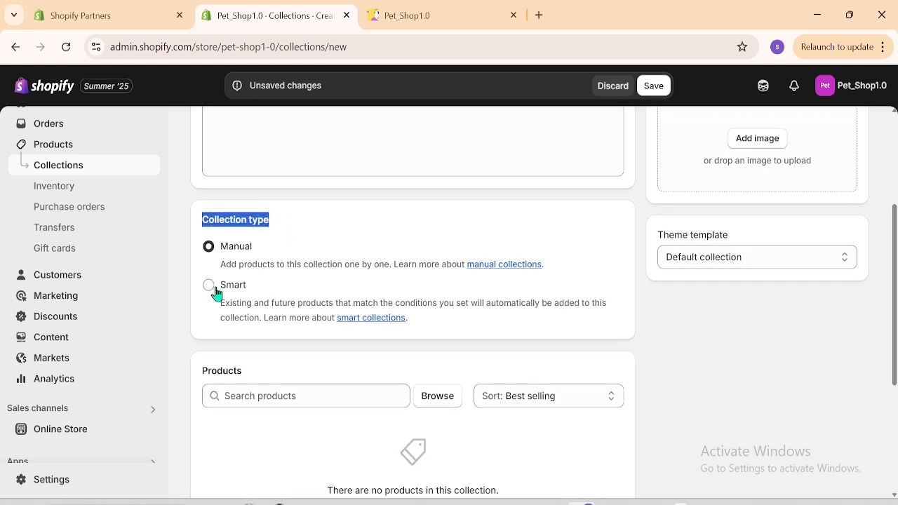
left_click(247, 225)
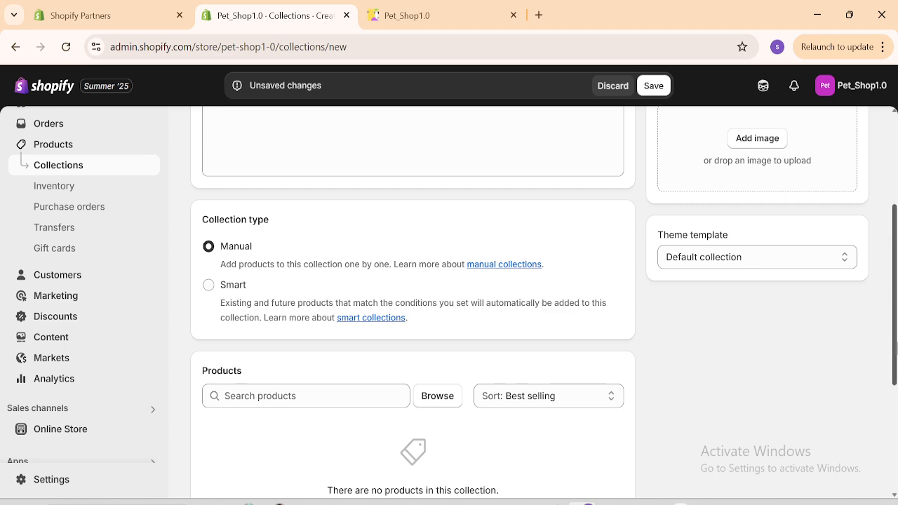
left_click_drag(895, 278, 896, 189)
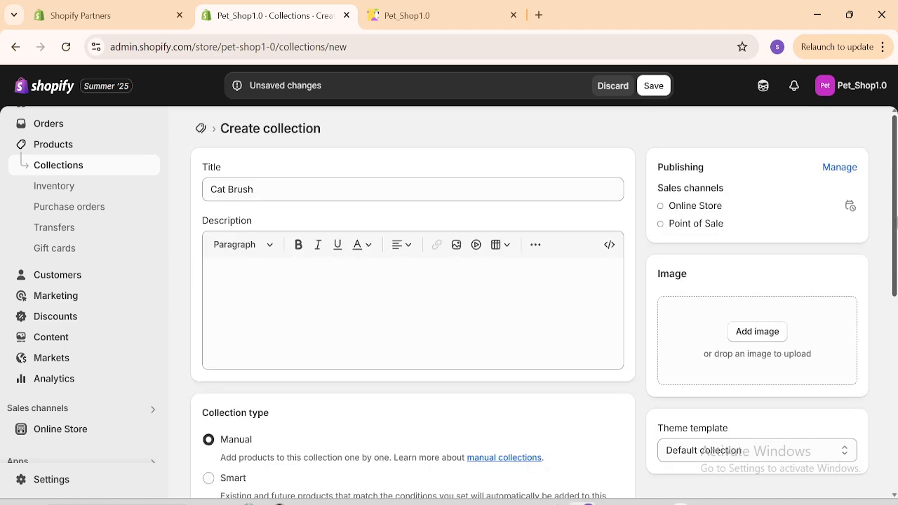
left_click_drag(895, 242, 882, 400)
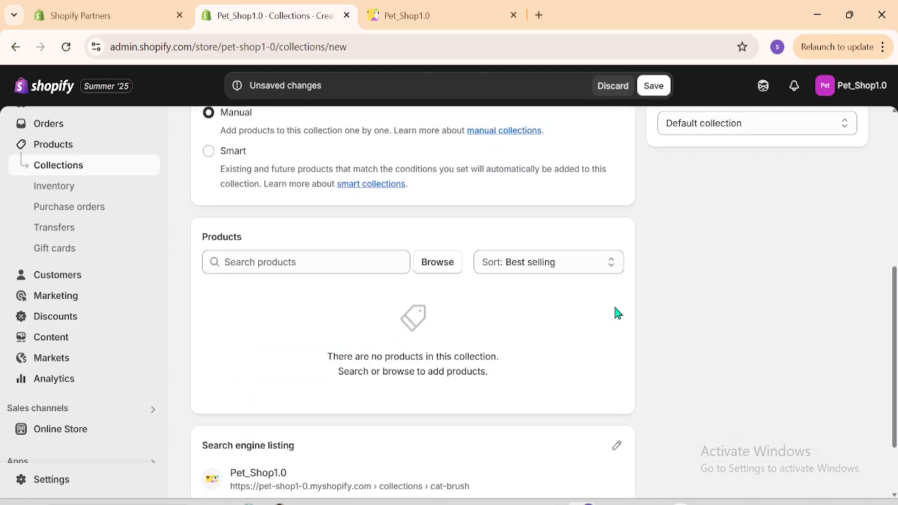
left_click(435, 265)
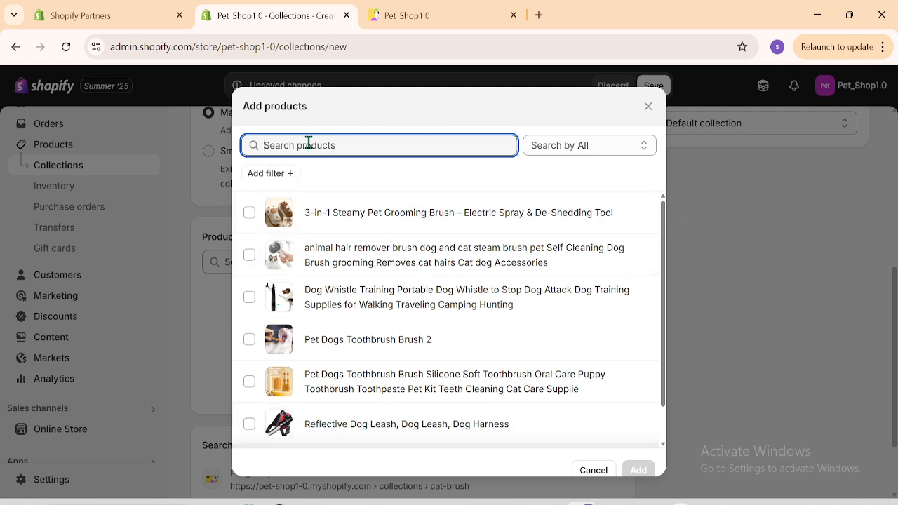
- Compare with the storefront's featured products, search the product list for "shedding", and clear the search
left_click(427, 15)
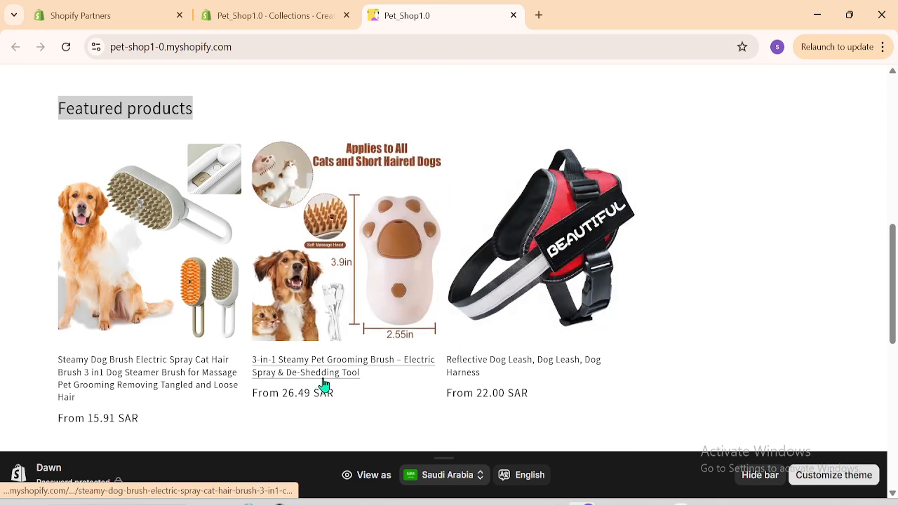
left_click(252, 10)
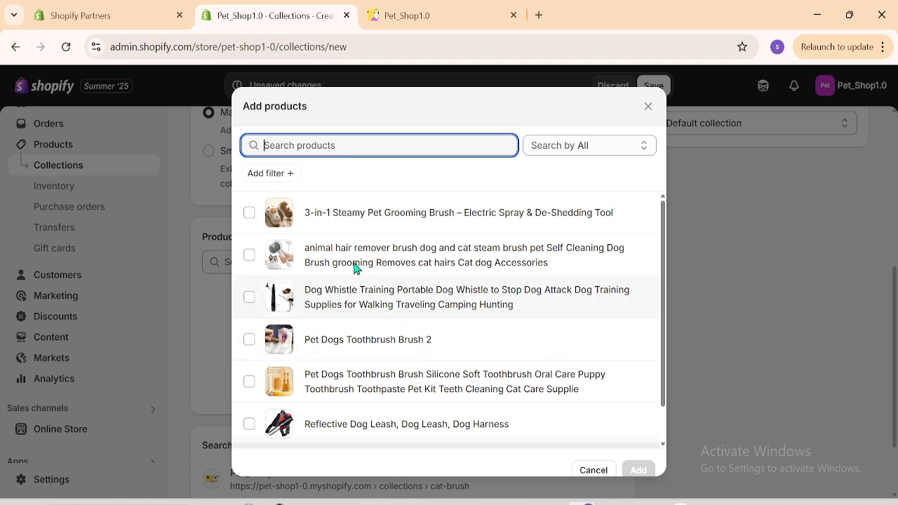
type("shedding")
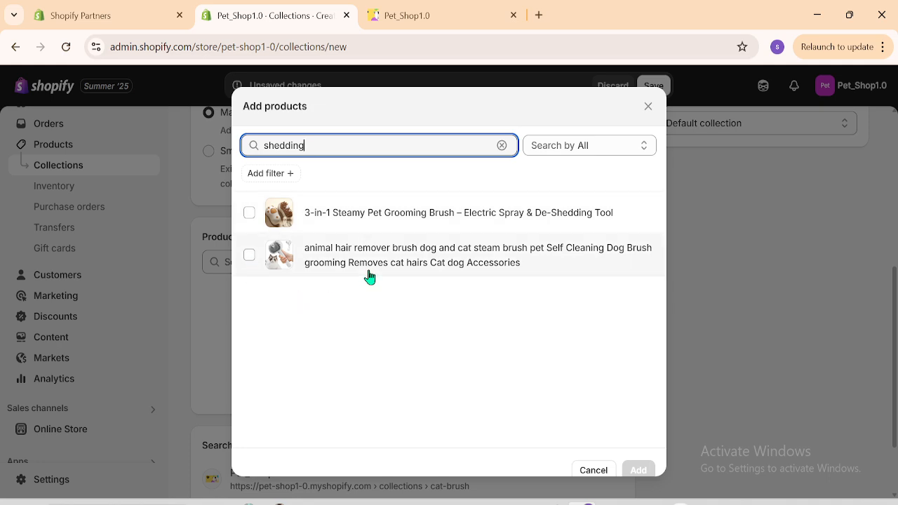
double_click(314, 143)
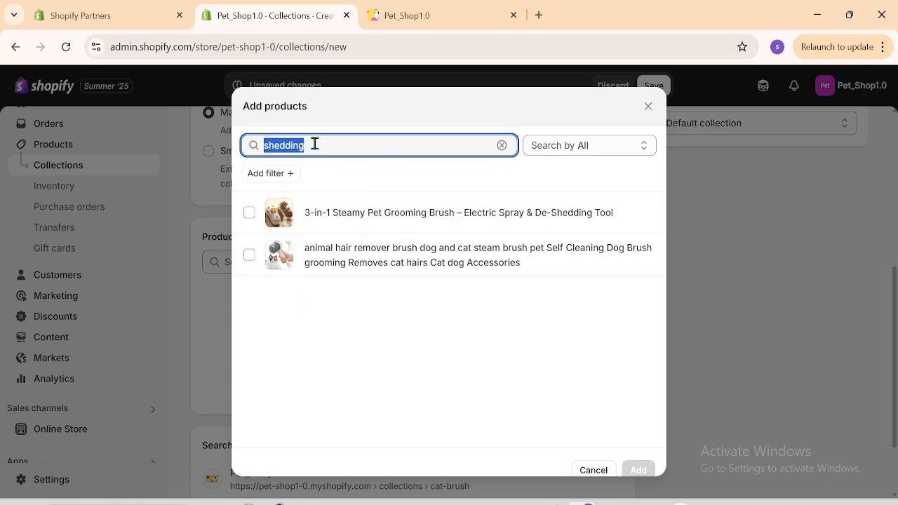
key("BackSpace")
left_click(417, 10)
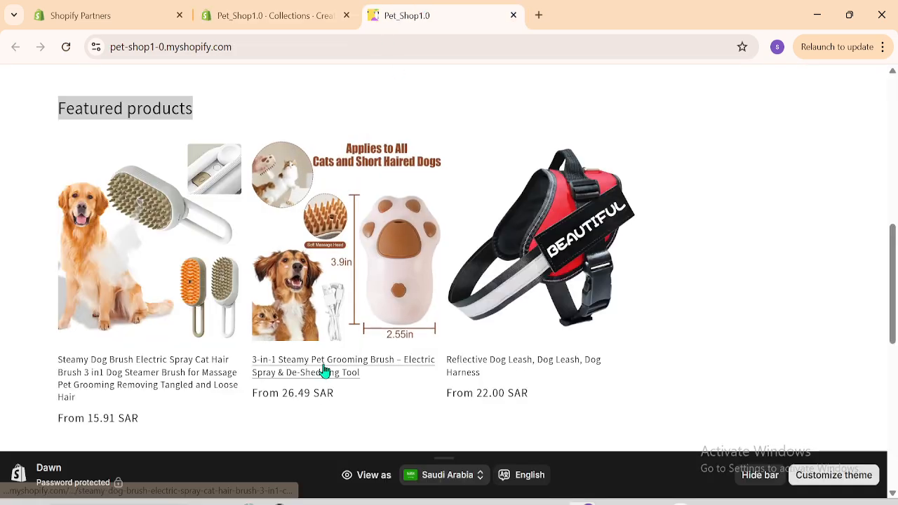
left_click(321, 10)
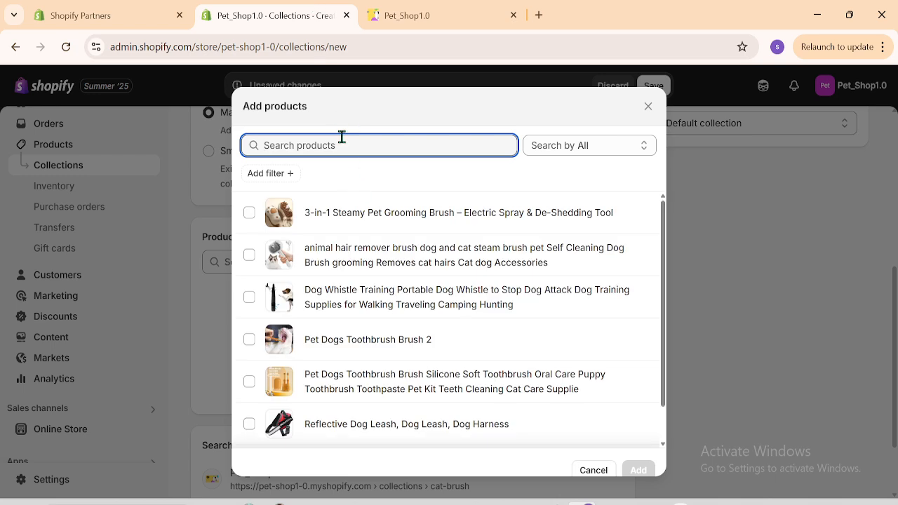
- Add the 3-in-1 Steamy Pet Grooming Brush and the animal hair remover brush to the Cat Brush collection
left_click(250, 213)
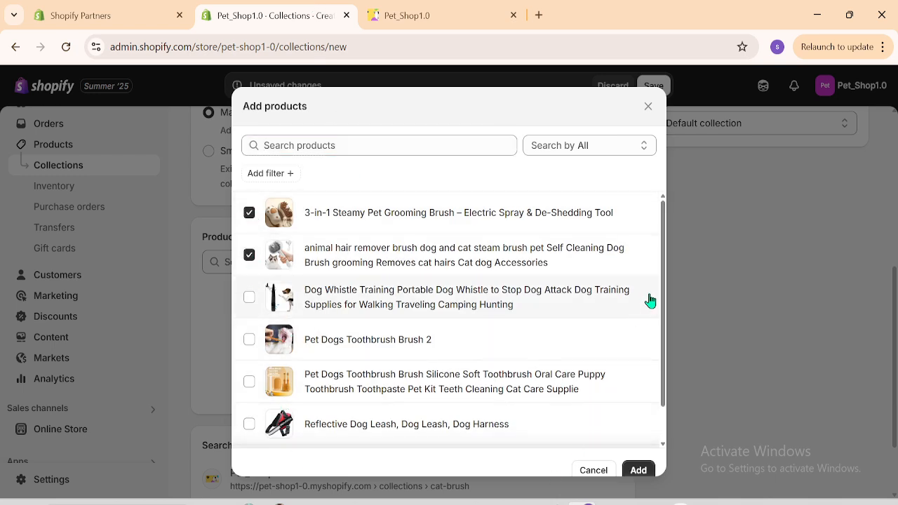
left_click_drag(664, 283, 665, 418)
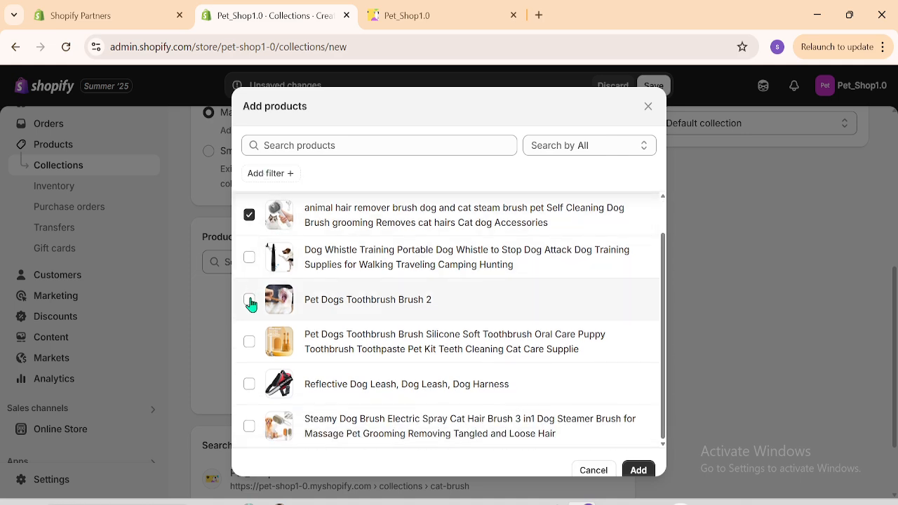
left_click(638, 471)
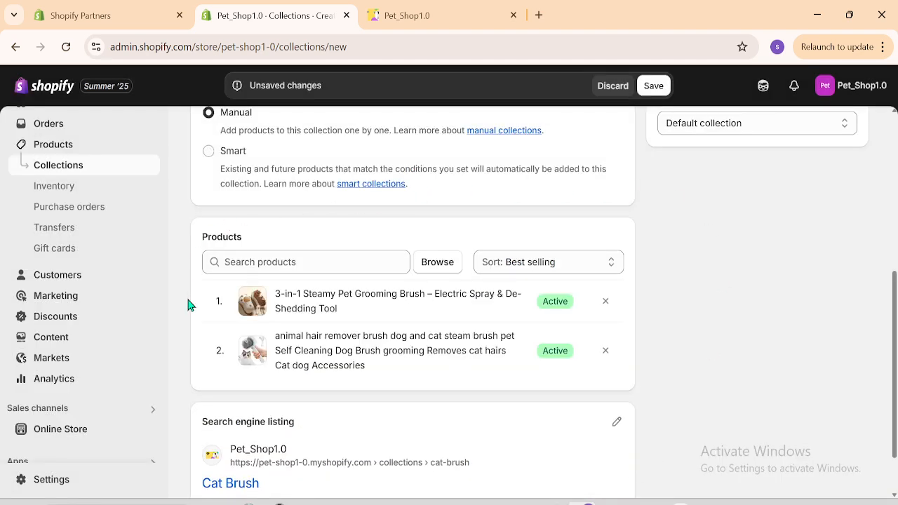
- Open the search engine listing for editing, review its page title, meta description and URL handle, and save the Cat Brush collection
left_click(656, 85)
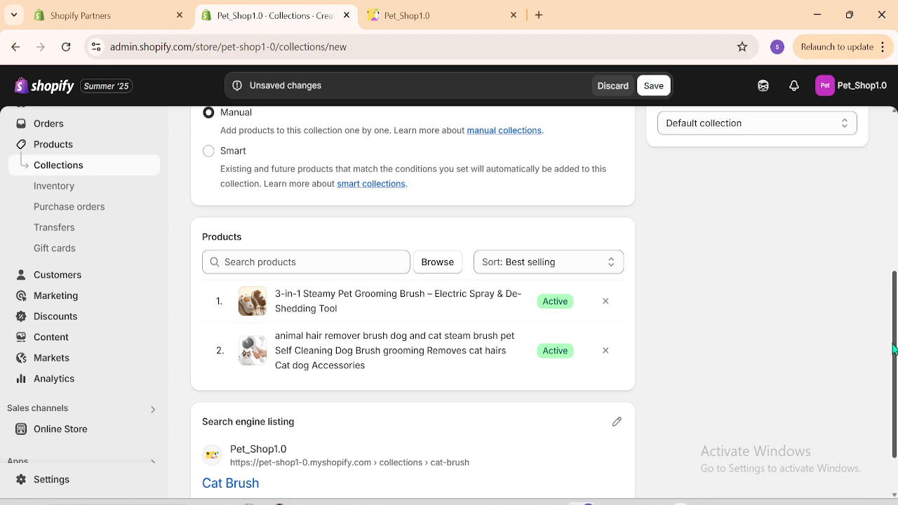
scroll(895, 344, "down", 1)
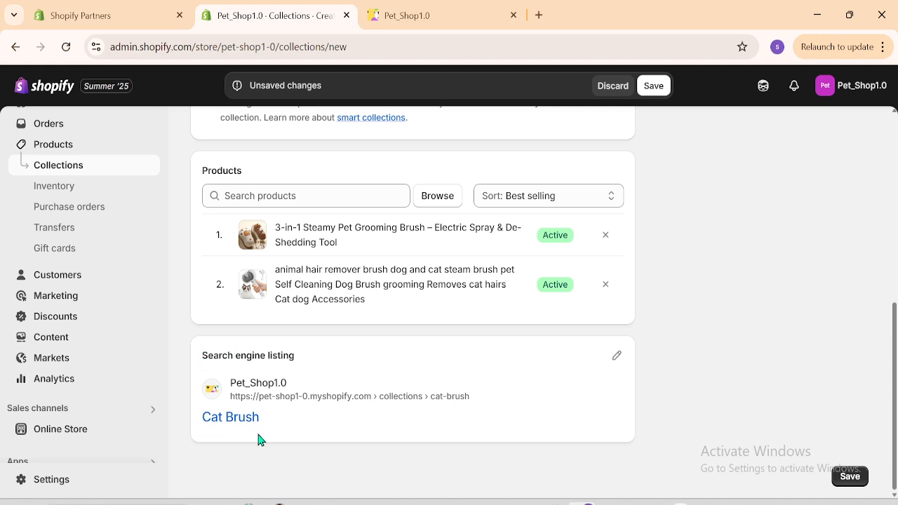
left_click(619, 356)
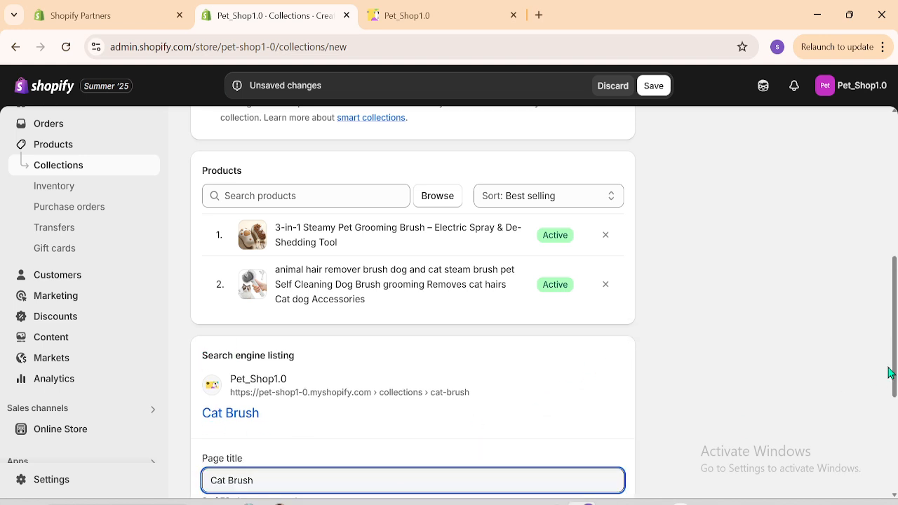
left_click_drag(893, 370, 896, 421)
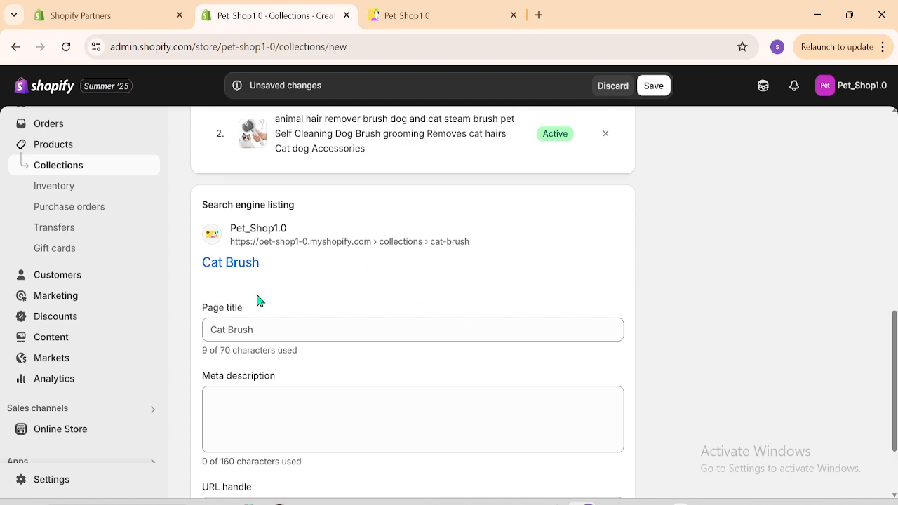
left_click(226, 414)
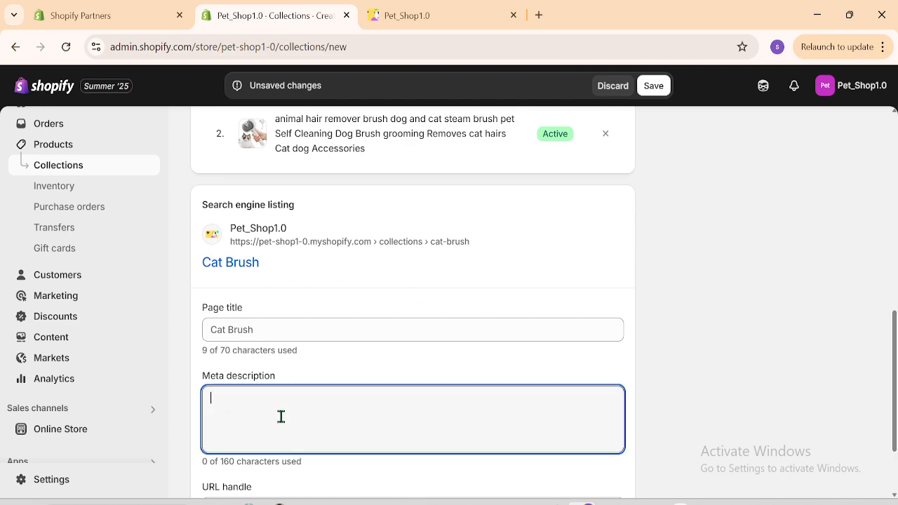
left_click_drag(896, 386, 880, 118)
left_click(240, 293)
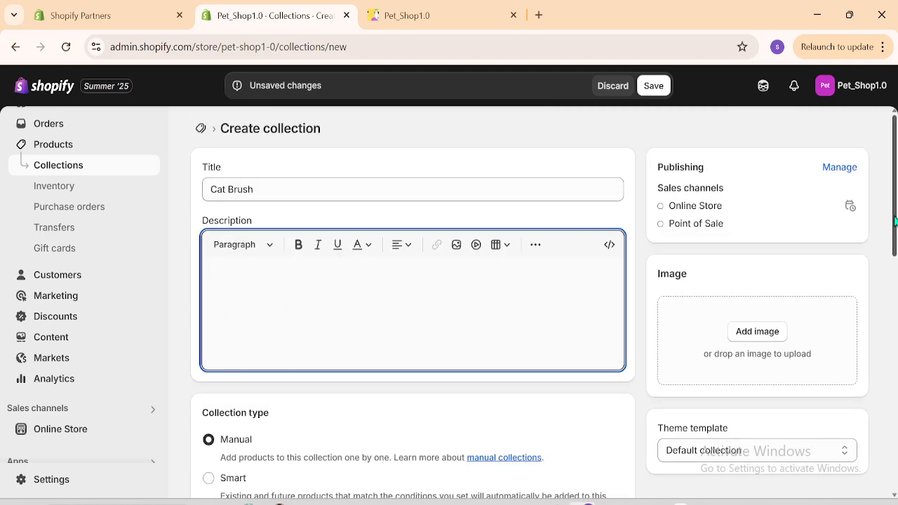
left_click_drag(895, 210, 895, 477)
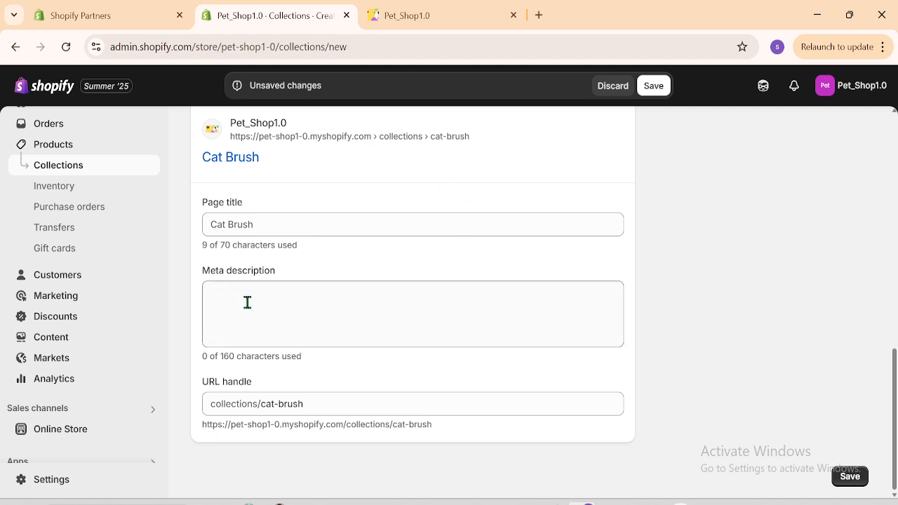
left_click_drag(893, 457, 895, 385)
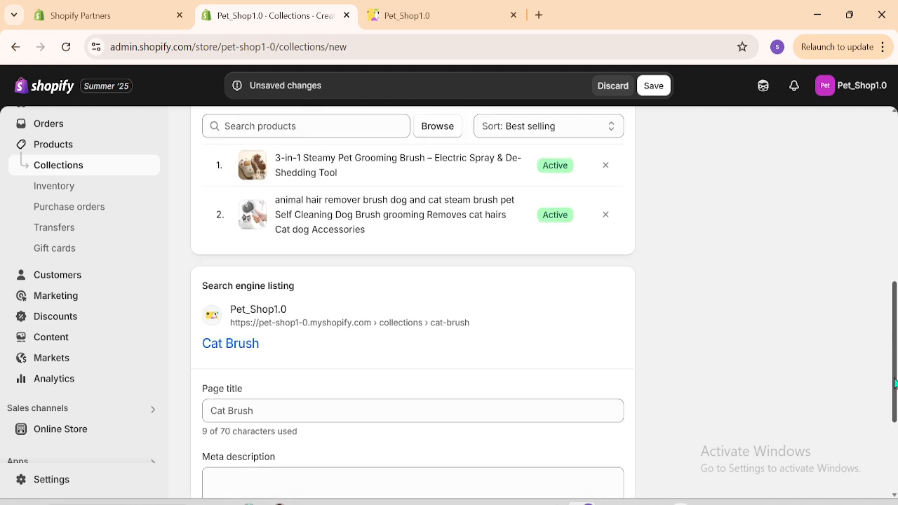
left_click(653, 86)
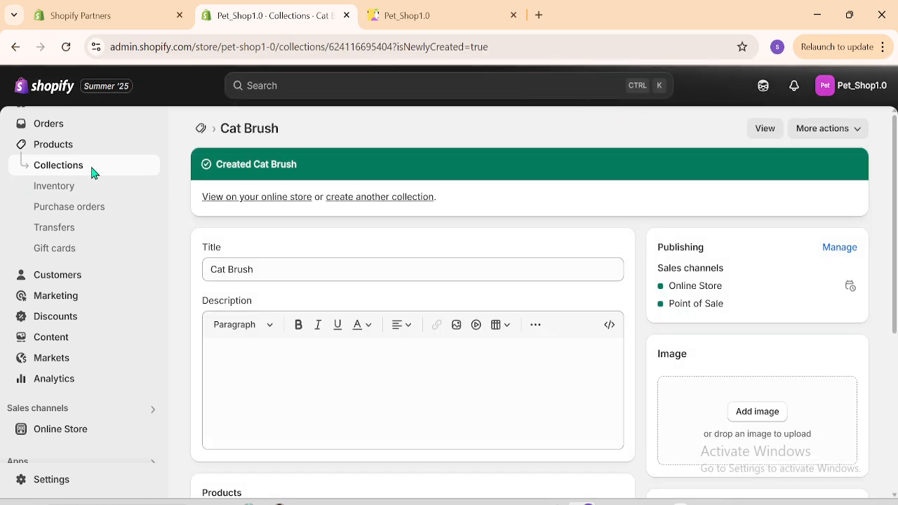
- Return to the list of collections and start another collection titled "Pet Tool"
left_click(55, 172)
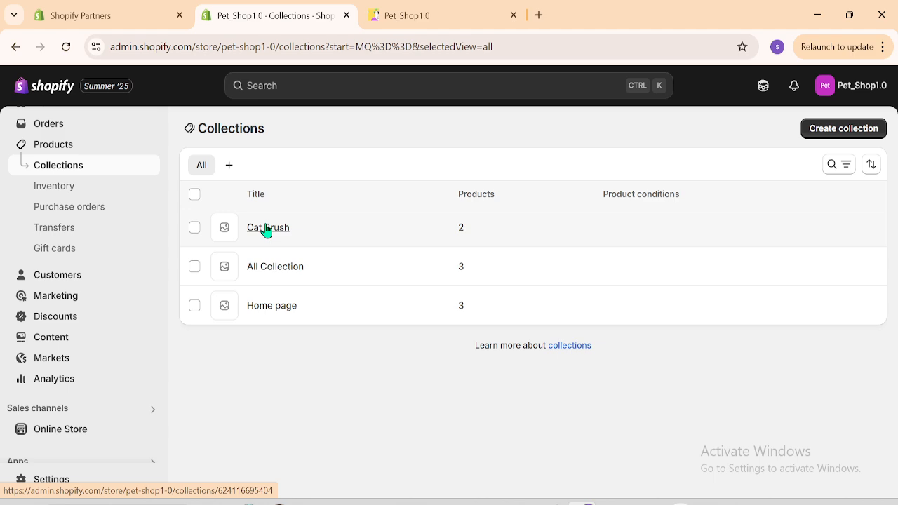
left_click(837, 133)
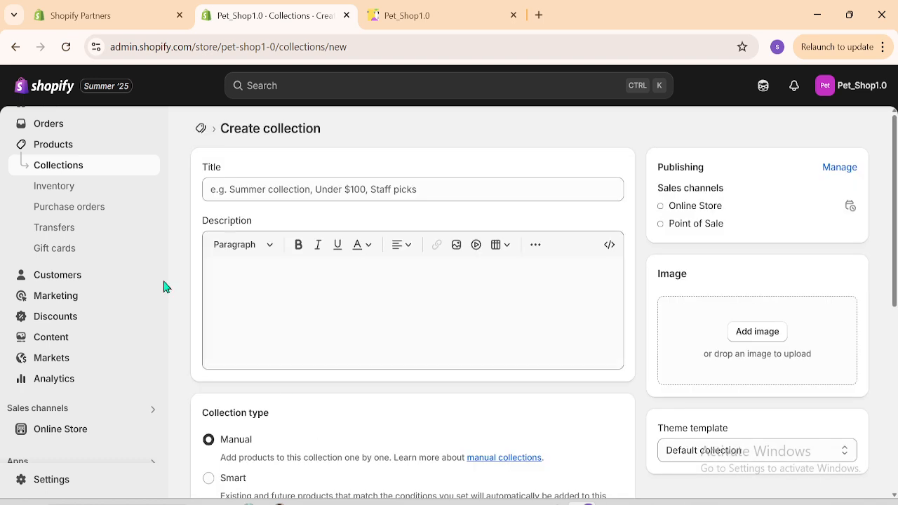
left_click(429, 187)
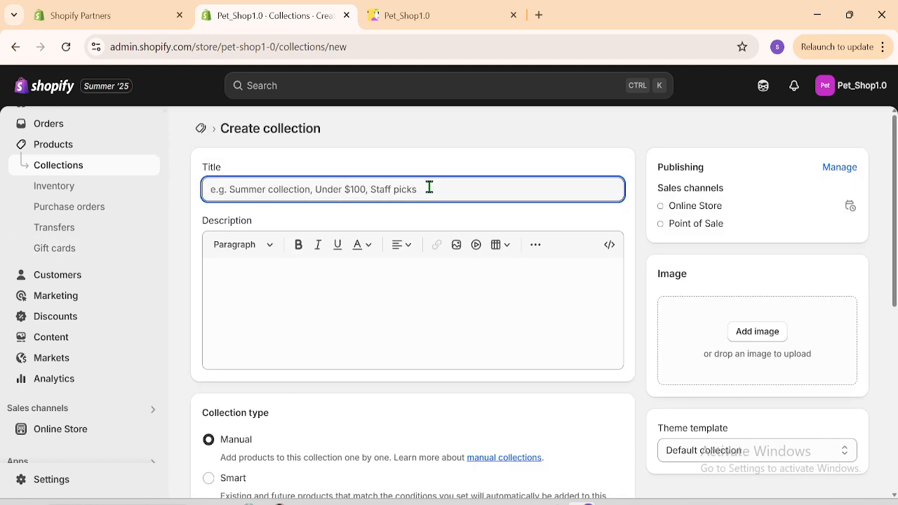
type("Pet Tool")
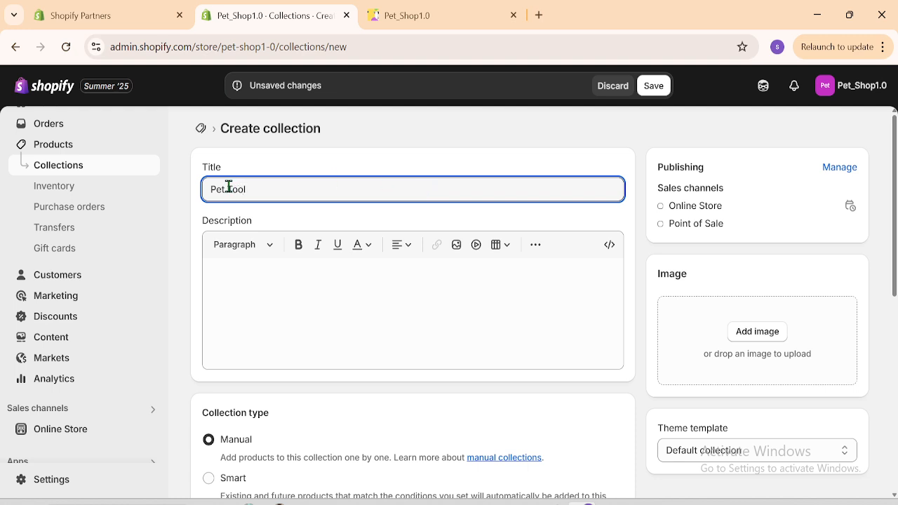
left_click_drag(226, 186, 316, 186)
left_click(517, 130)
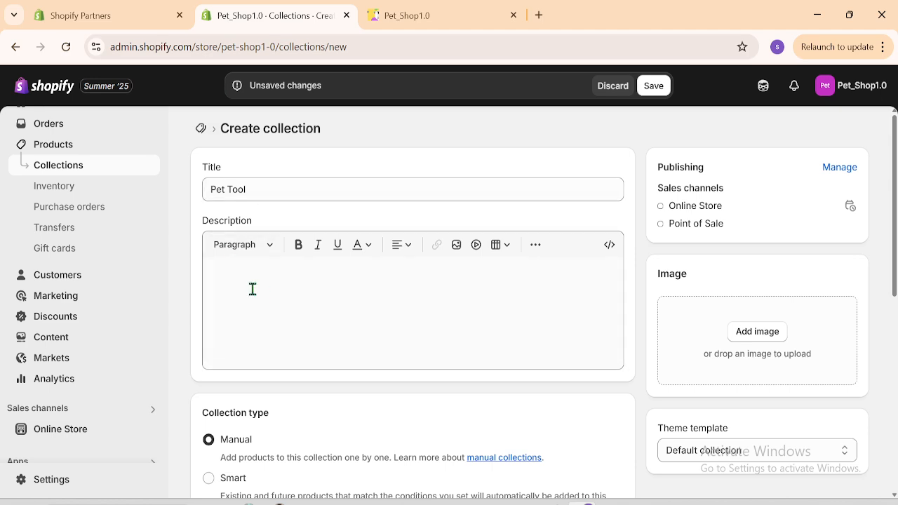
left_click_drag(247, 189, 201, 189)
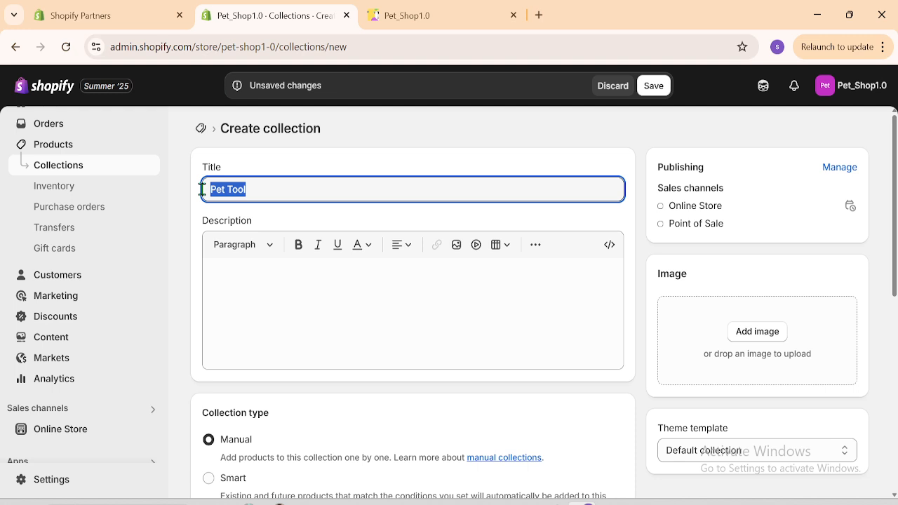
left_click(251, 277)
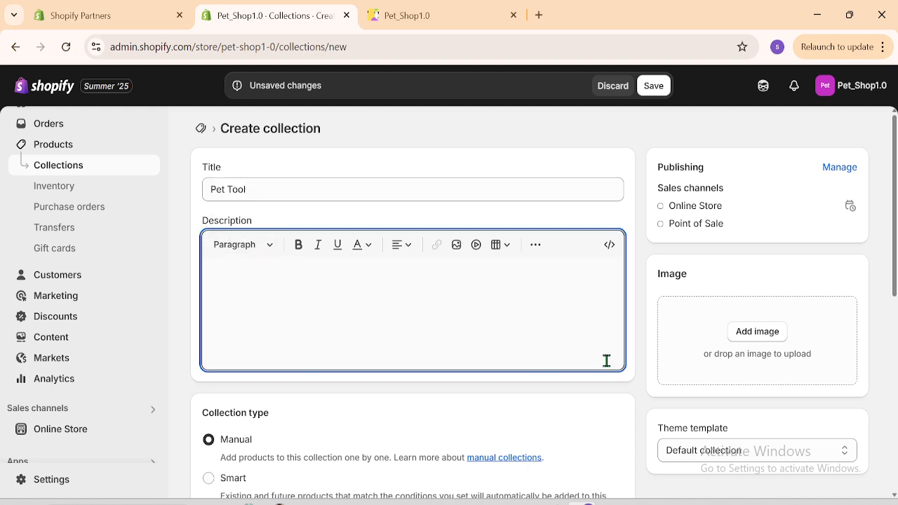
left_click(225, 245)
left_click(266, 245)
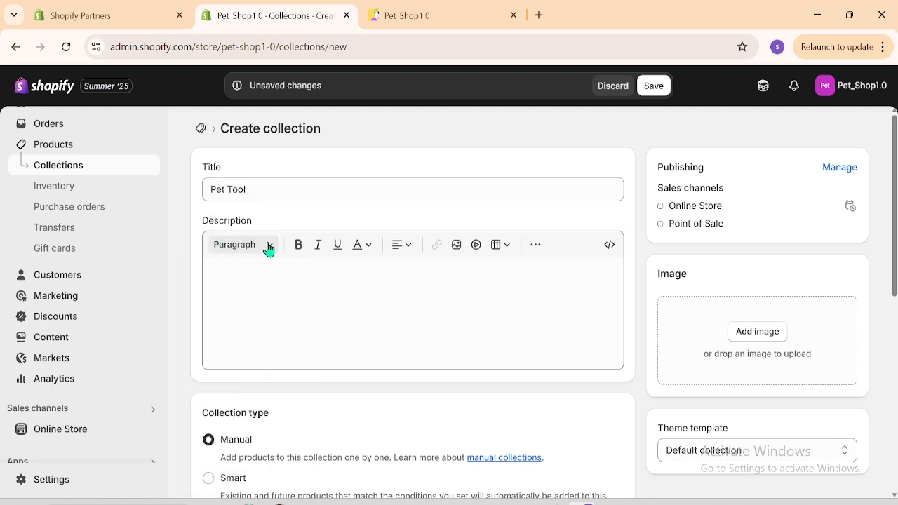
- Change the Pet Tool collection's type to Smart and check the featured products on the storefront
left_click(535, 245)
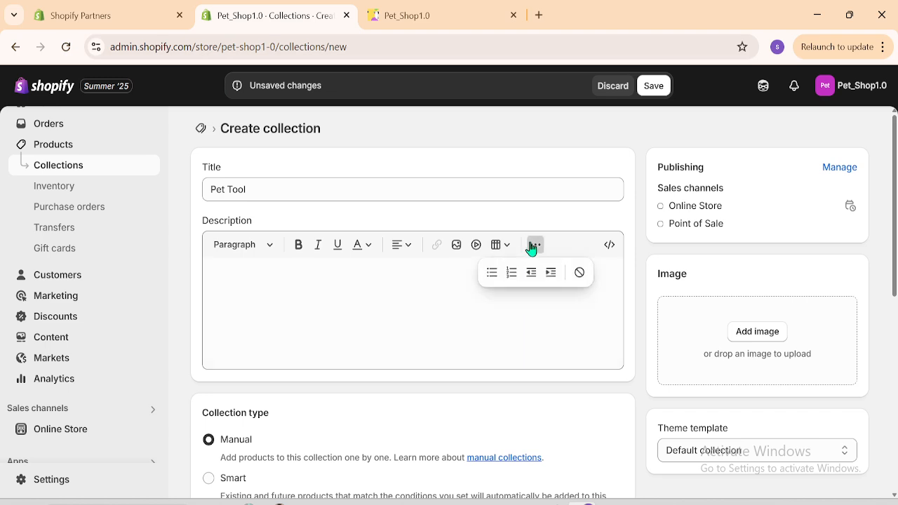
left_click(284, 339)
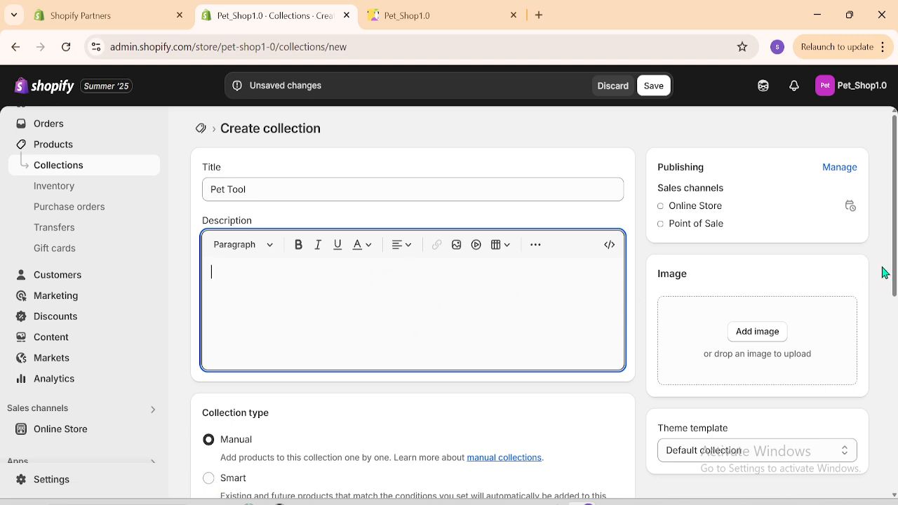
left_click_drag(894, 273, 896, 382)
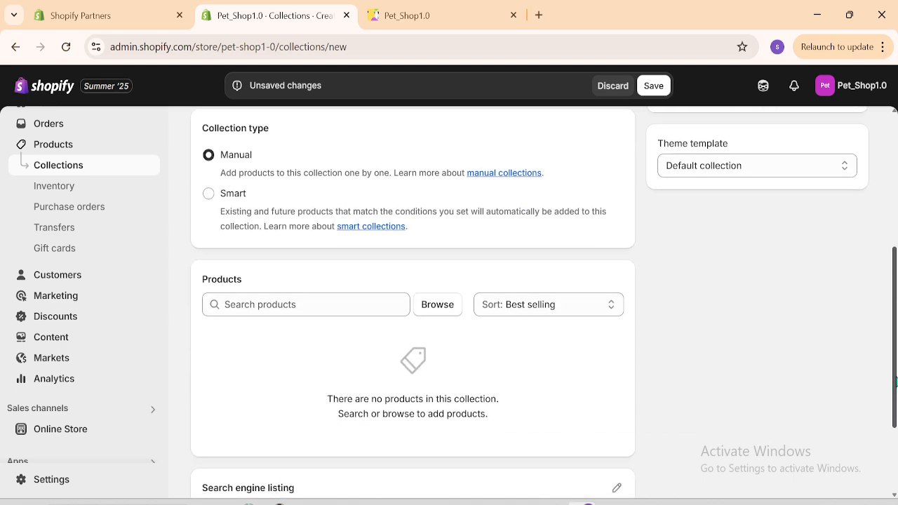
left_click_drag(214, 155, 300, 154)
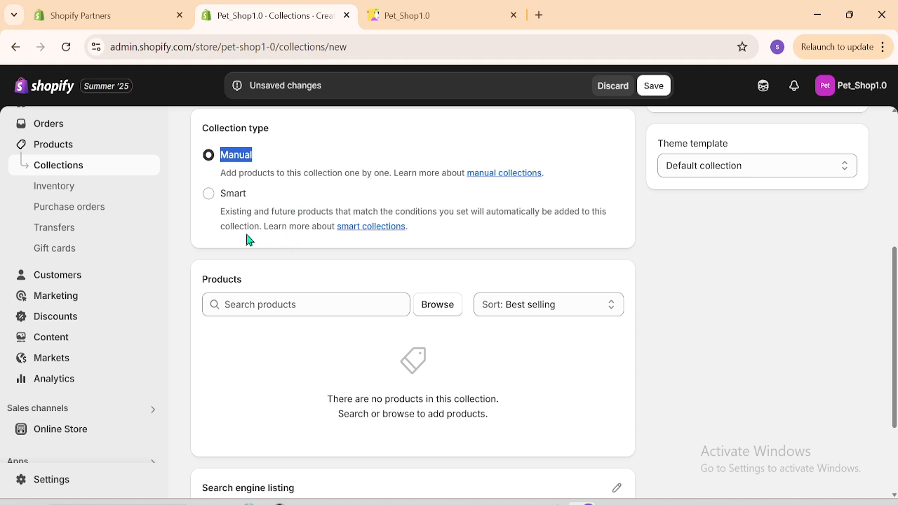
left_click(208, 195)
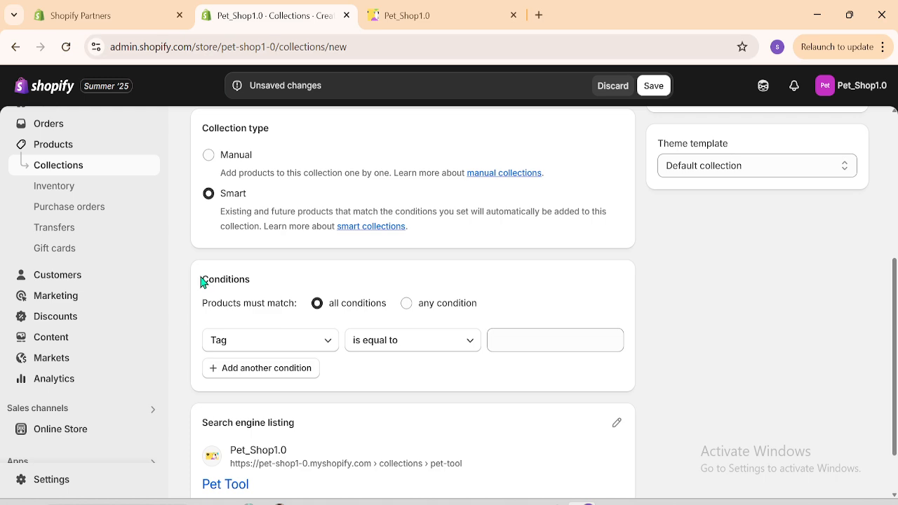
left_click_drag(201, 282, 273, 280)
left_click(429, 265)
left_click(409, 10)
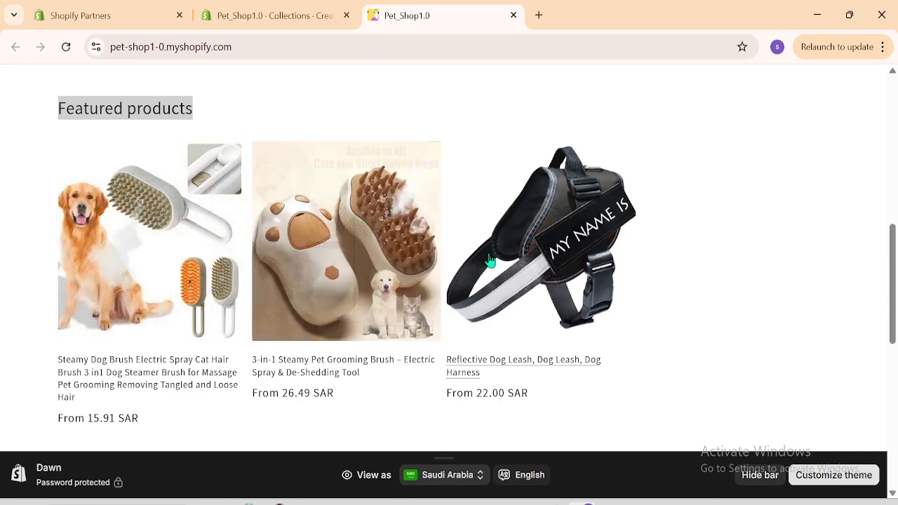
left_click(296, 7)
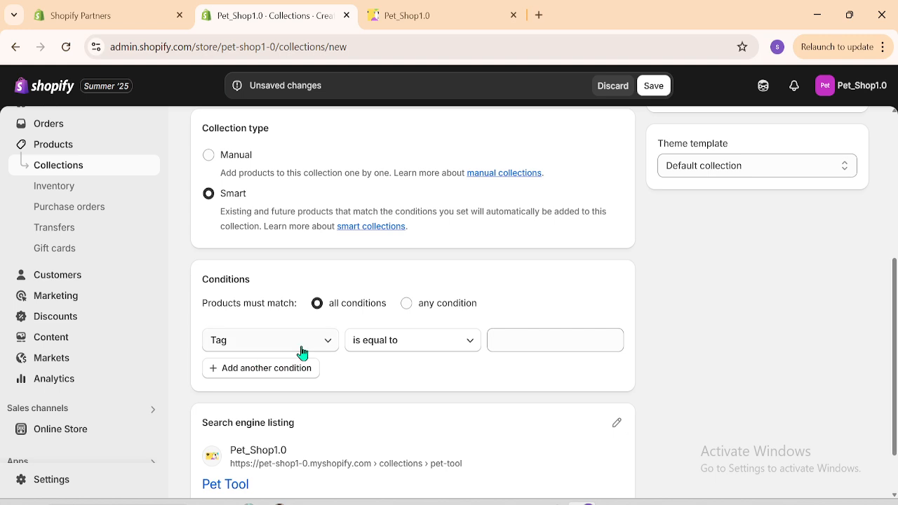
- Set the condition to match product titles containing "Pet Tool" and copy that condition text
left_click(265, 350)
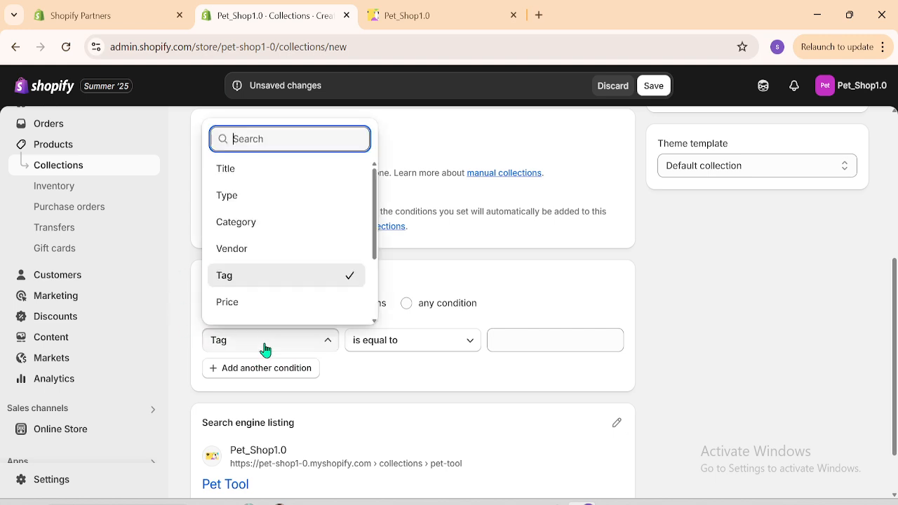
left_click(237, 169)
left_click(519, 337)
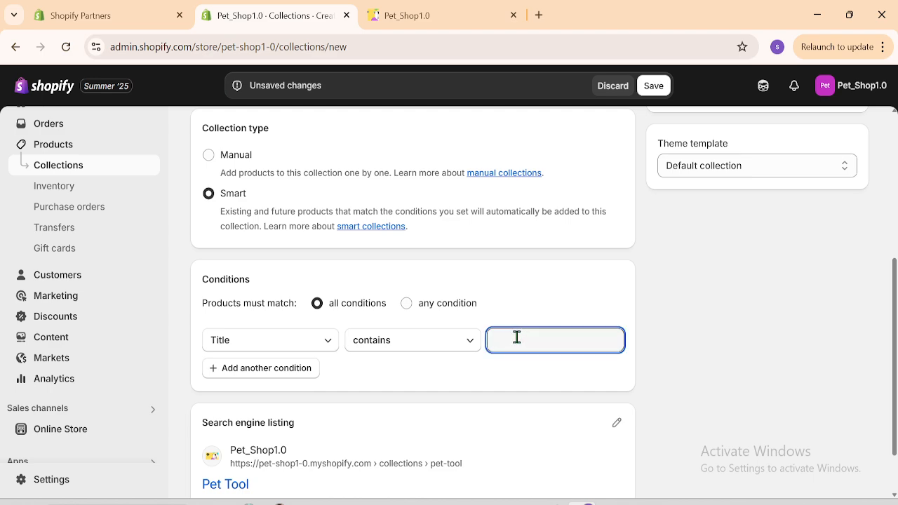
type("Pet Tool")
left_click_drag(538, 339, 485, 343)
left_click(459, 344)
left_click(563, 340)
key("ctrl+c")
scroll(522, 130, "up", 5)
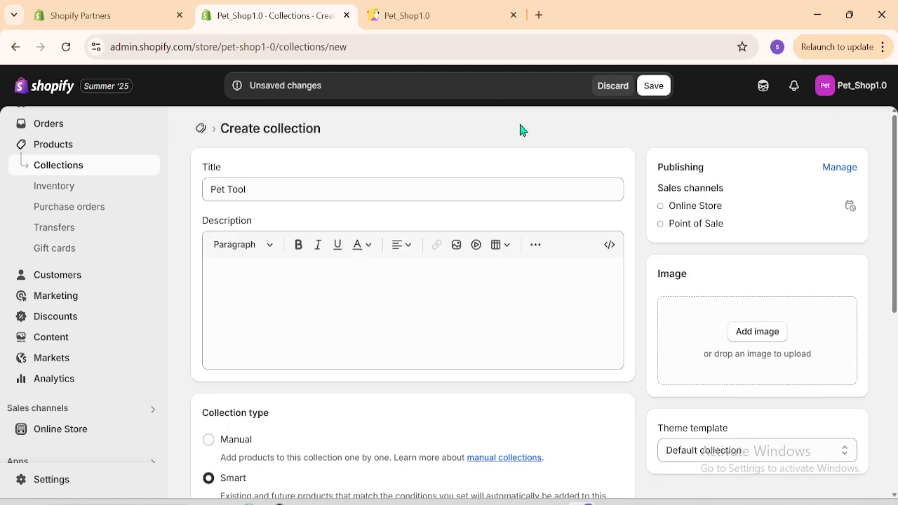
scroll(421, 316, "down", 5)
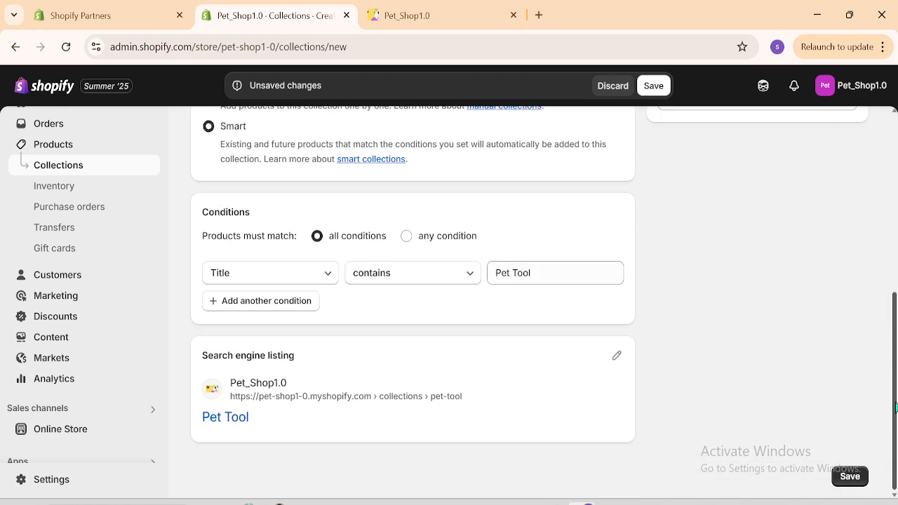
- Switch the condition to product type and review its available comparison options
left_click(293, 281)
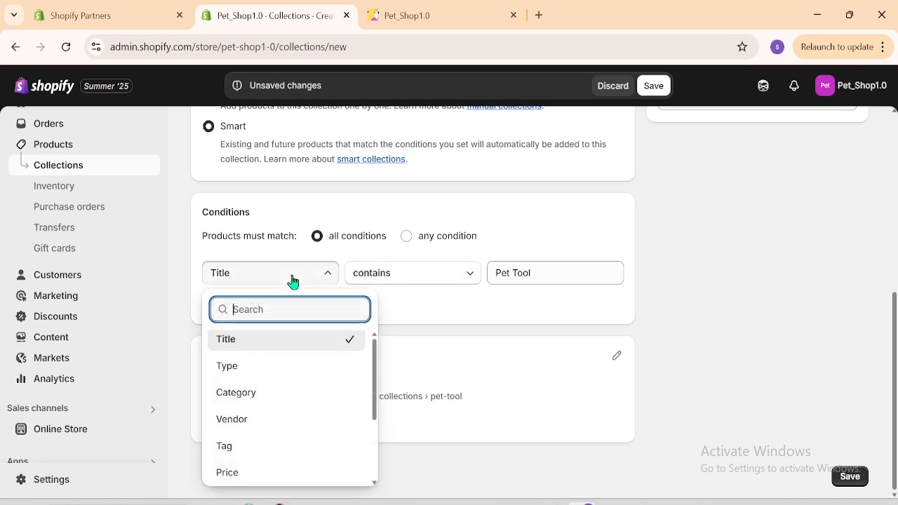
left_click(253, 379)
left_click(425, 271)
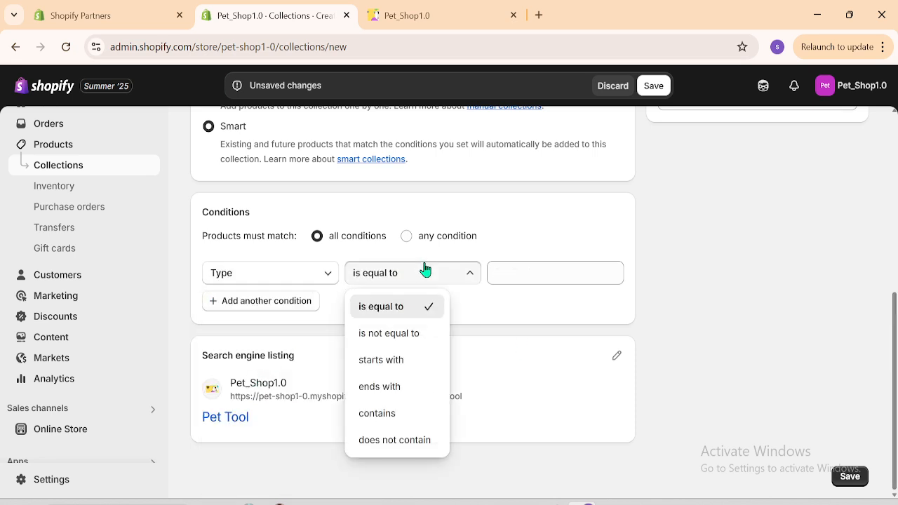
left_click(425, 271)
- Try a price condition instead, reviewing its comparison options and setting it to less than 2 SAR
left_click(297, 271)
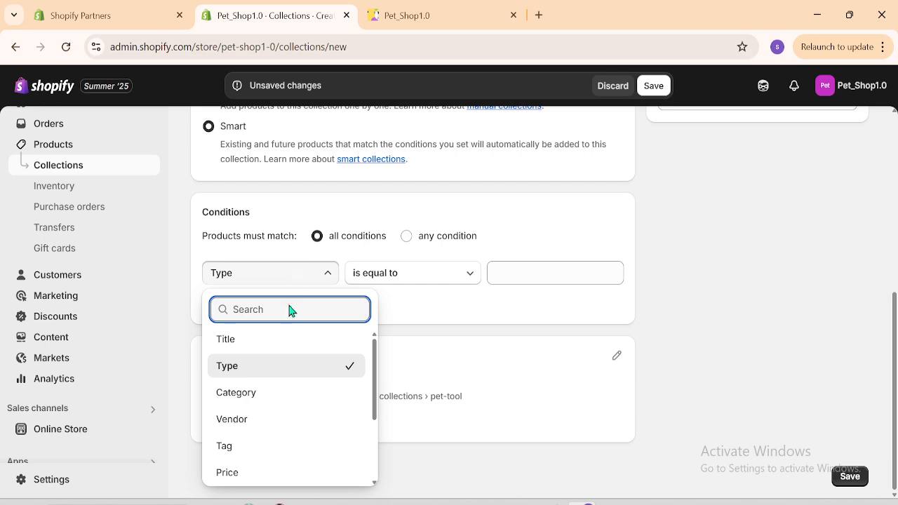
left_click(228, 474)
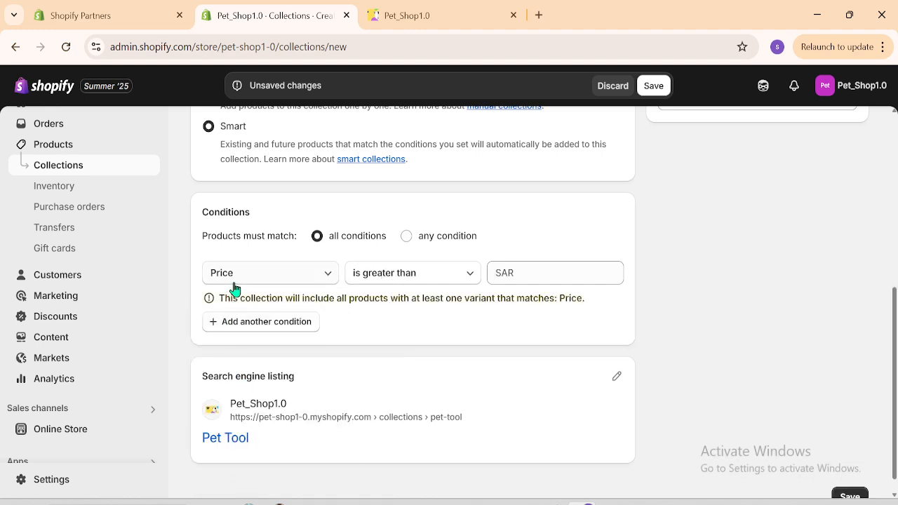
left_click(425, 281)
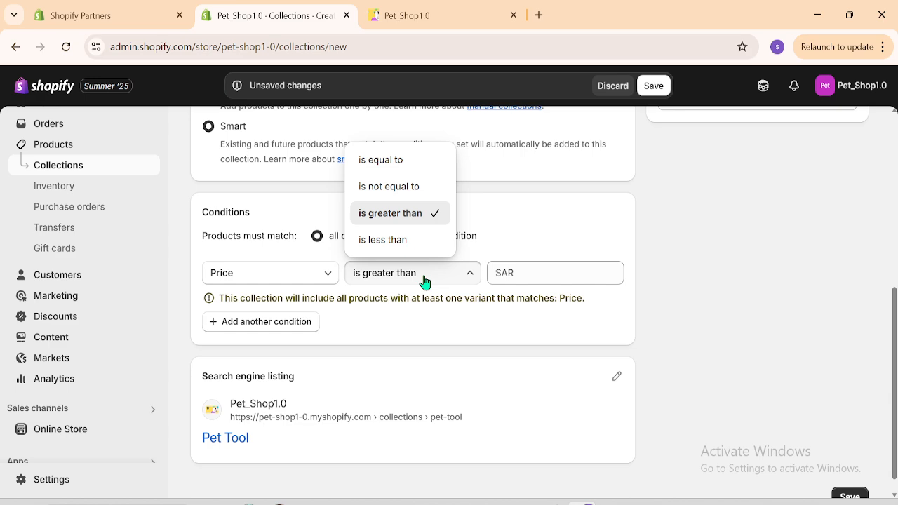
left_click(425, 281)
left_click(539, 275)
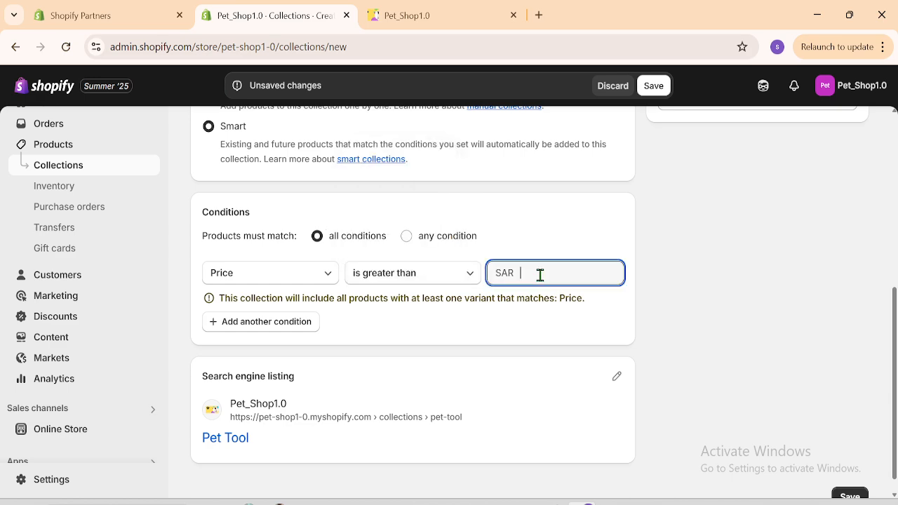
left_click(460, 281)
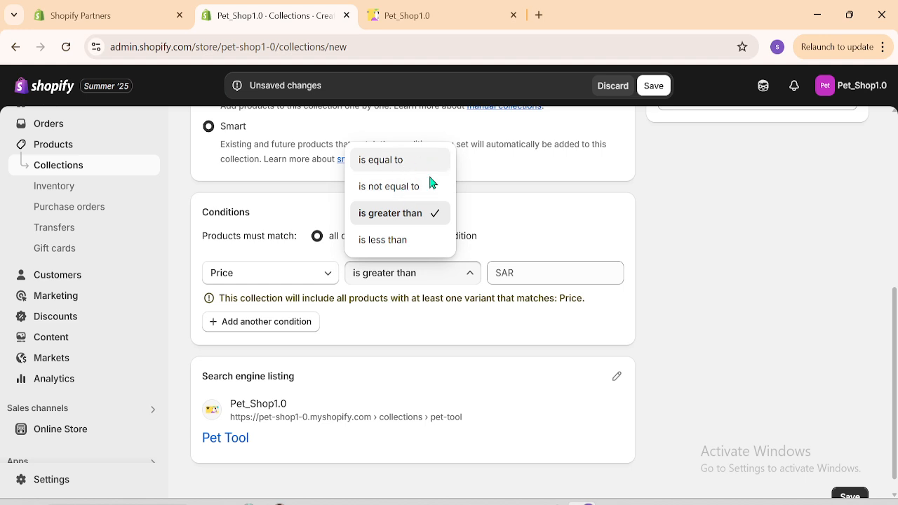
left_click(387, 241)
left_click(531, 274)
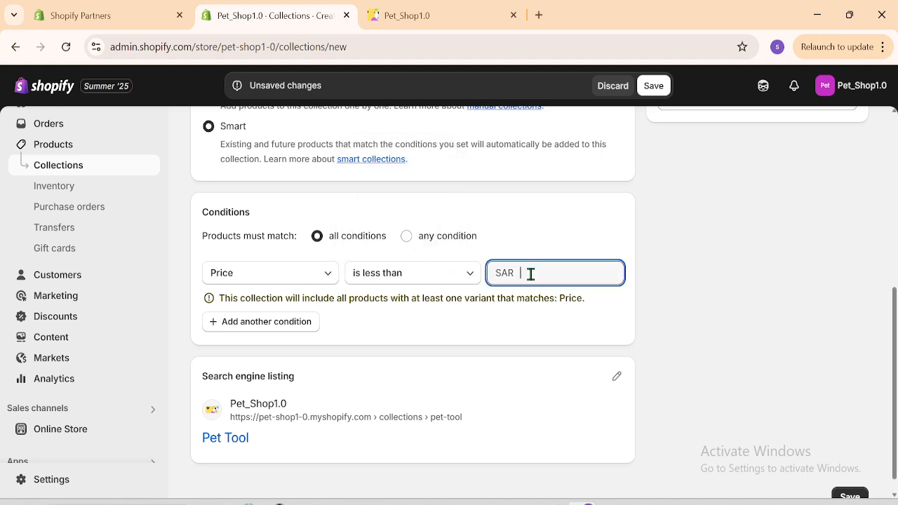
left_click(700, 280)
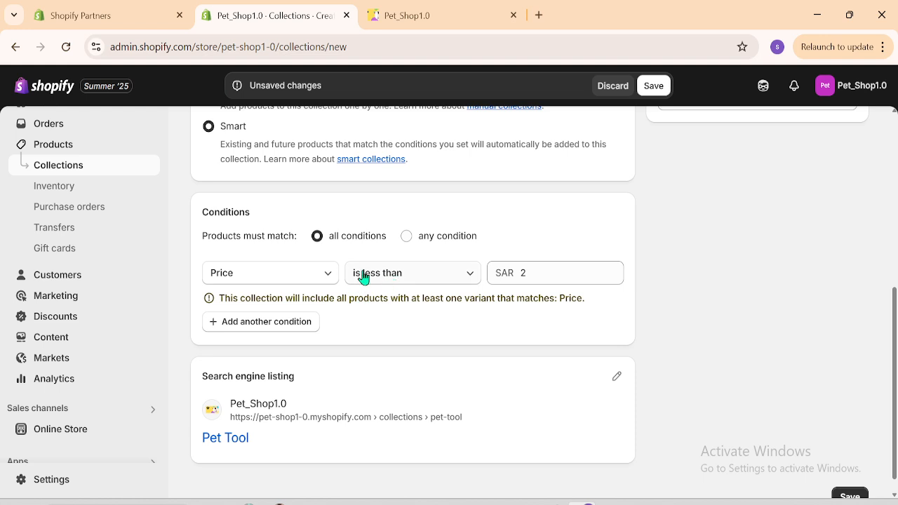
left_click(521, 272)
left_click(669, 259)
- Set the condition to product tag equal to "Pet Tool" and save the collection
left_click(301, 272)
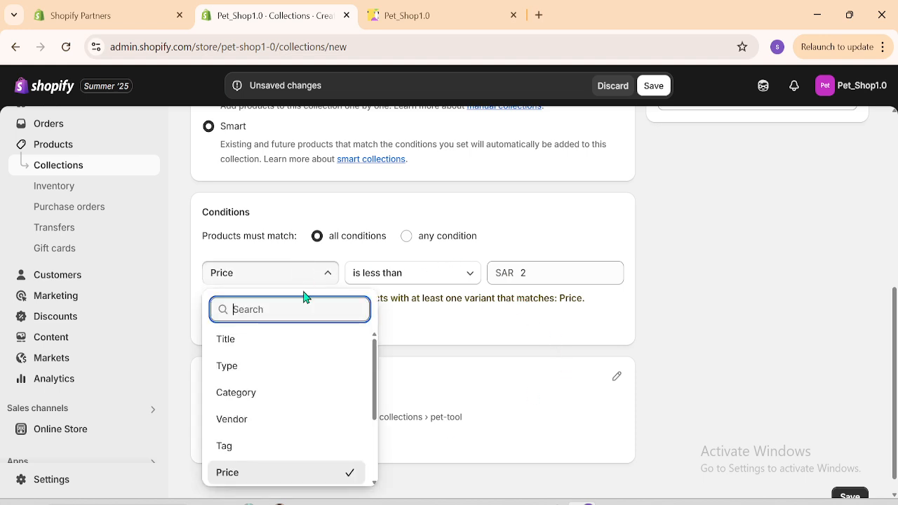
left_click(247, 449)
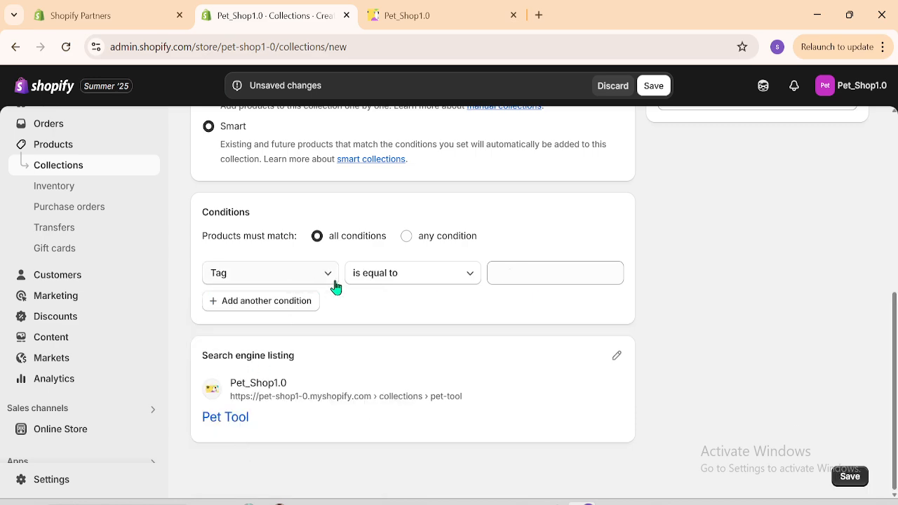
left_click(509, 273)
key("ctrl+v")
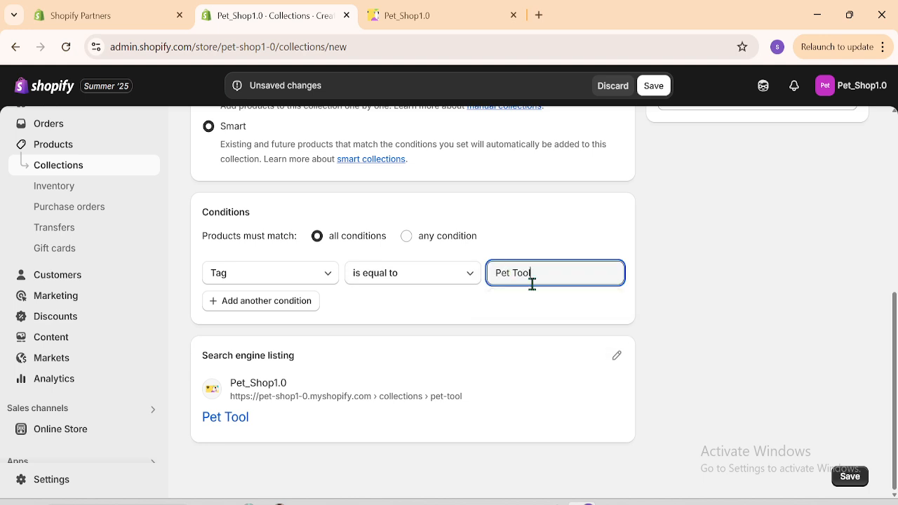
left_click(688, 298)
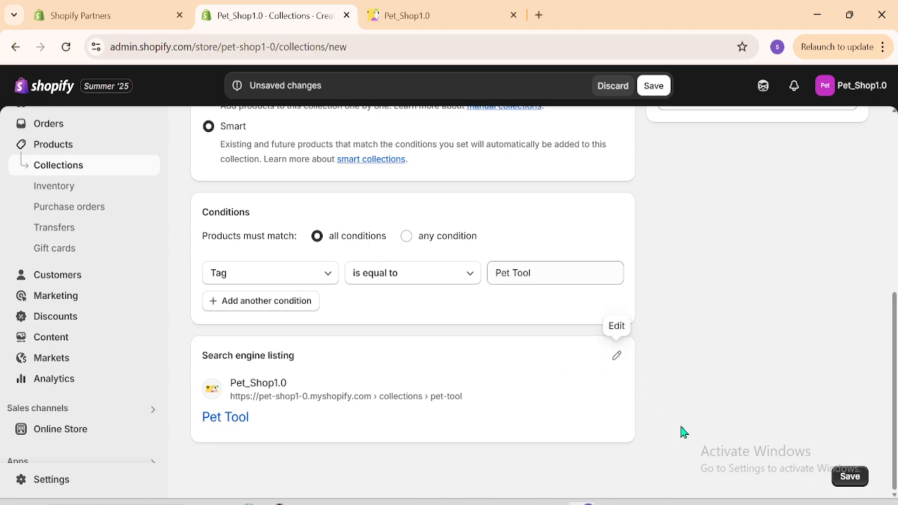
left_click(854, 480)
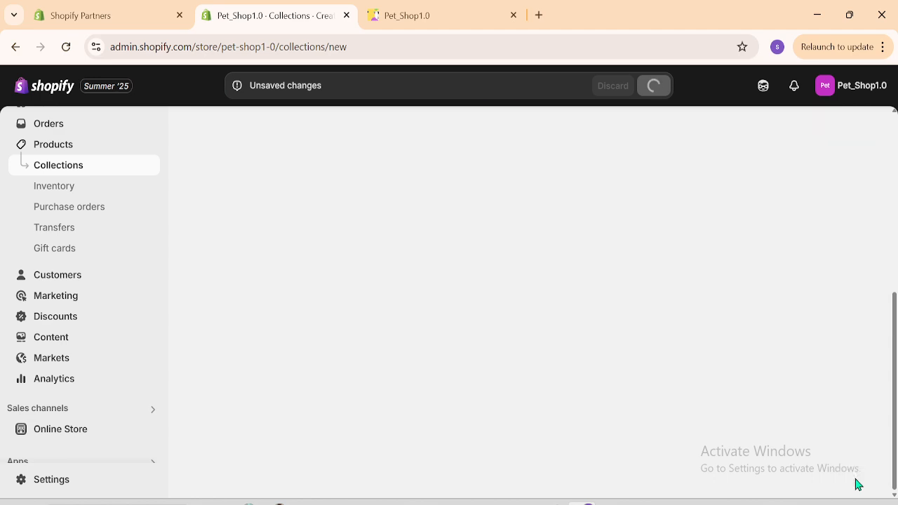
scroll(895, 209, "down", 7)
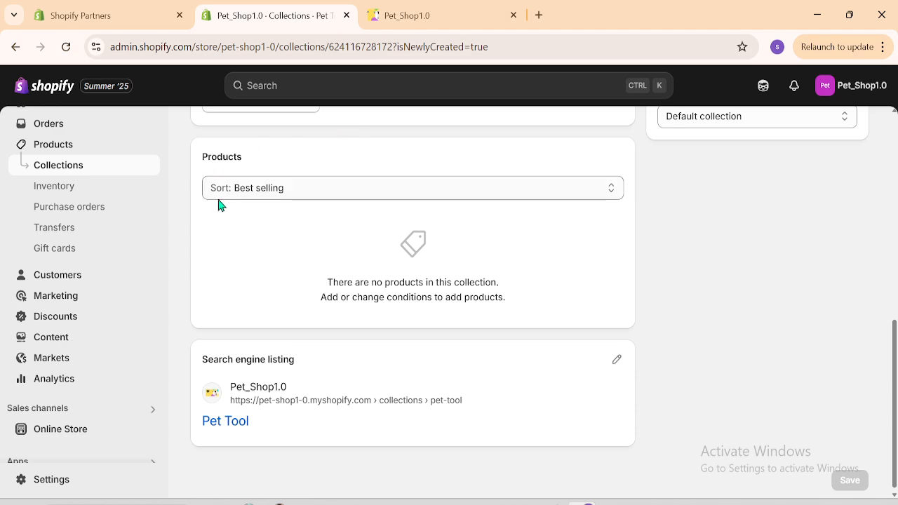
- Add the tag "Pet Tool" to the Reflective Dog Leash product, save it, and return to the collections list
left_click(73, 152)
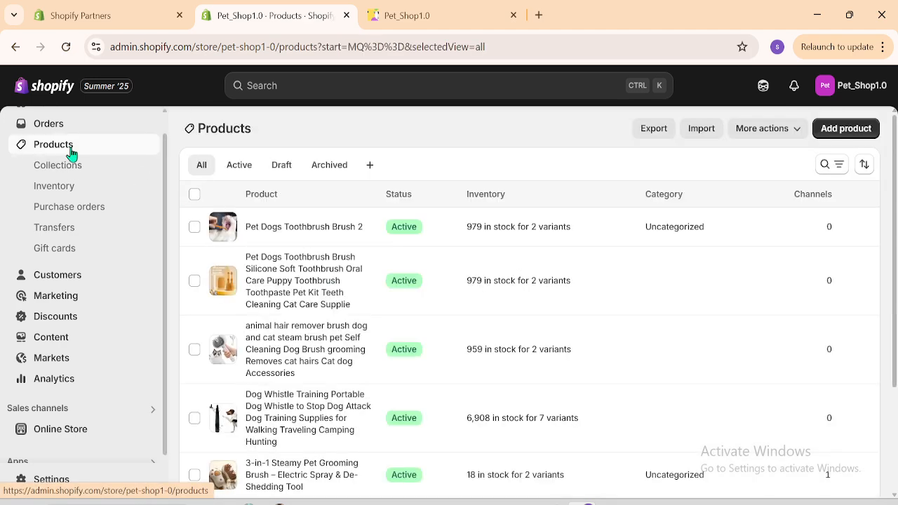
scroll(895, 295, "down", 3)
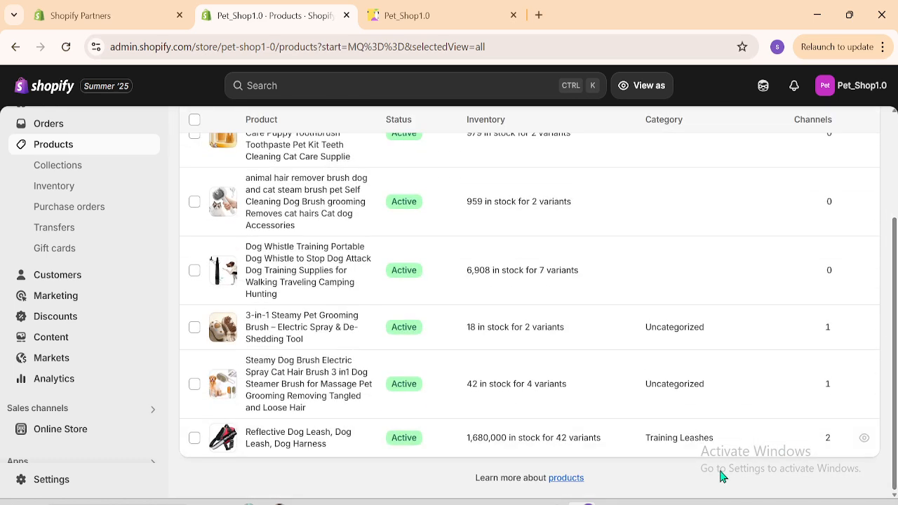
left_click(272, 440)
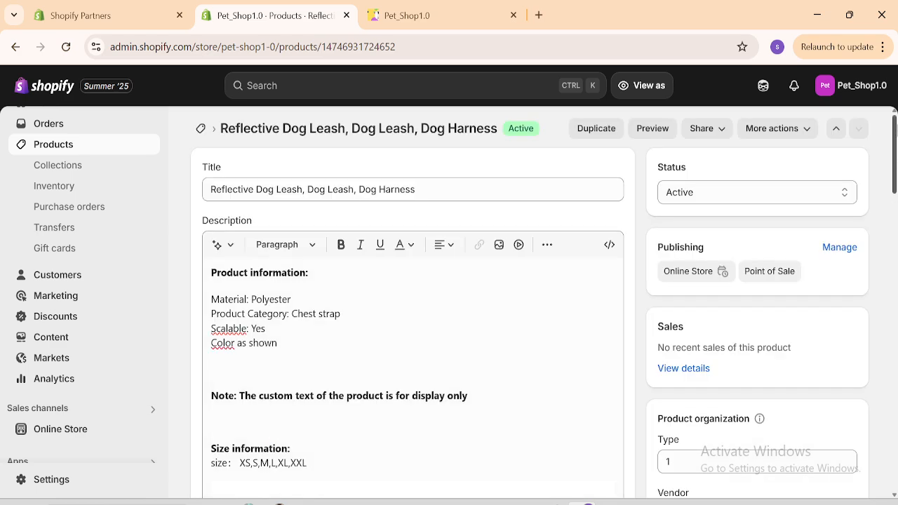
left_click_drag(895, 133, 895, 210)
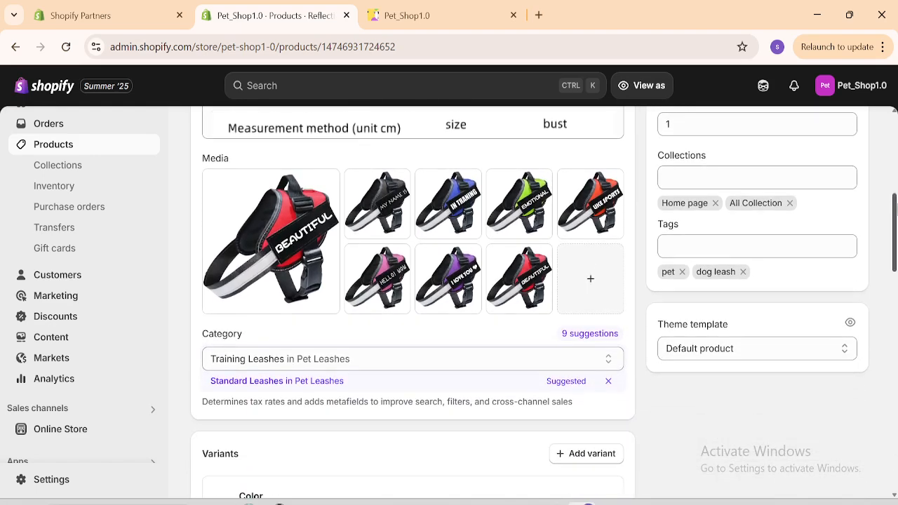
left_click(709, 250)
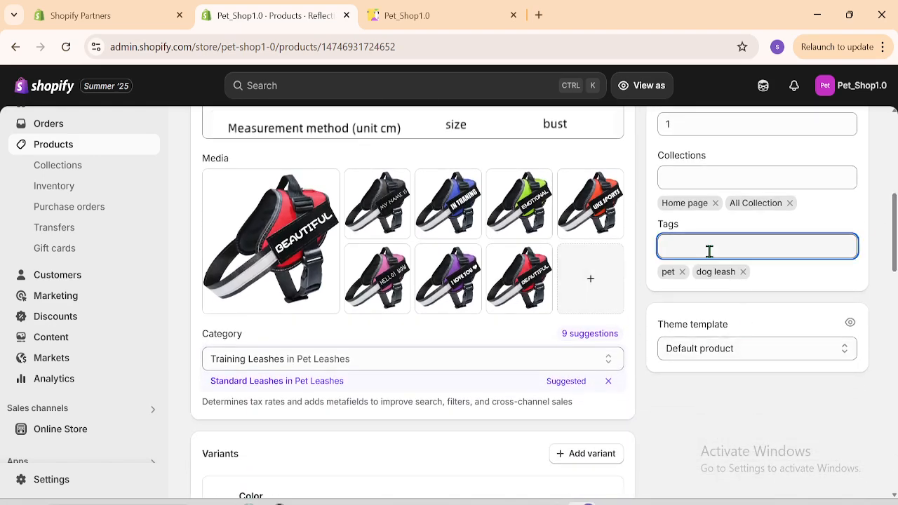
type("Pet Tool")
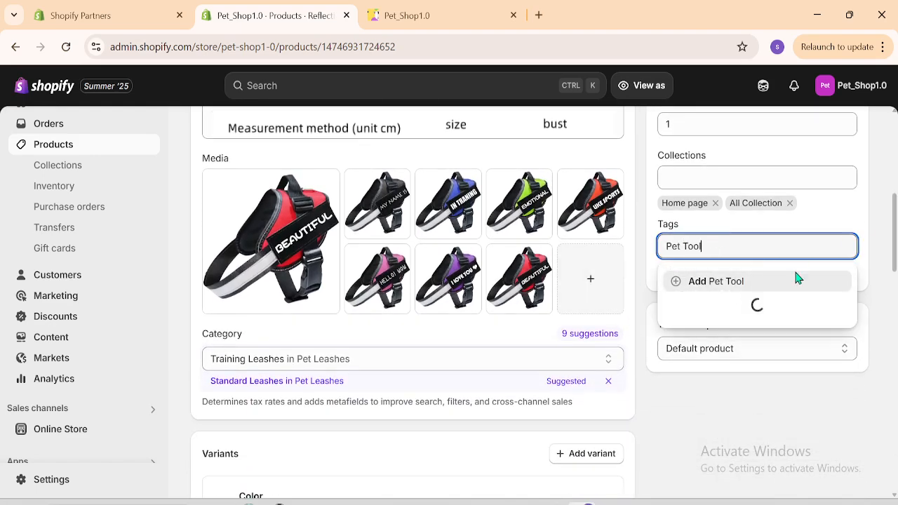
left_click(727, 284)
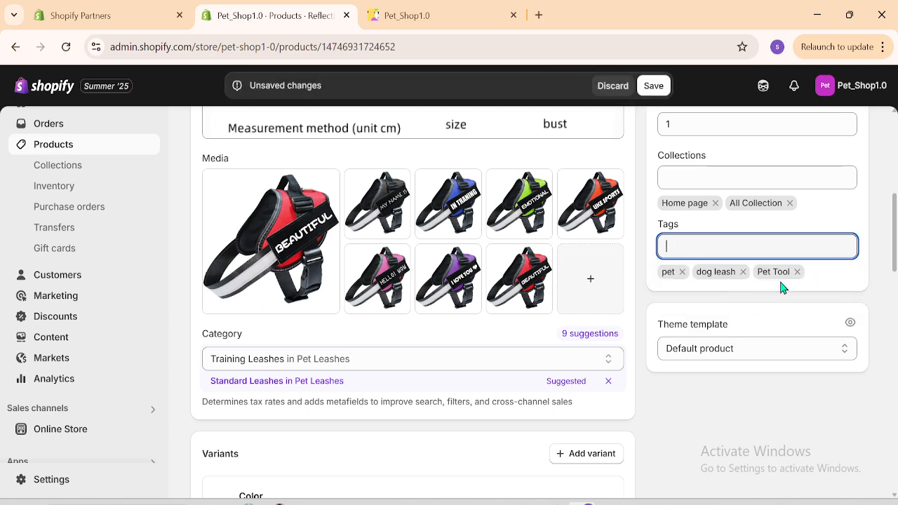
left_click(663, 90)
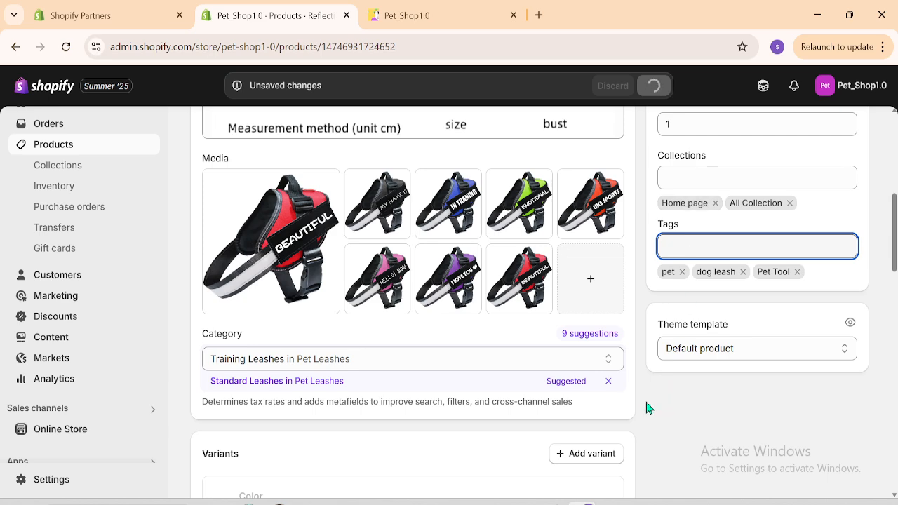
left_click(55, 172)
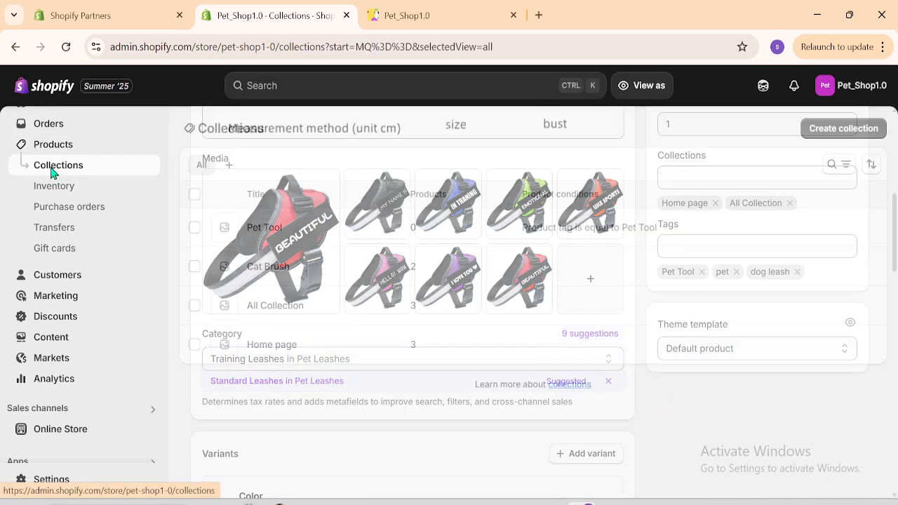
- Refresh the collections list, open the Pet Tool collection and check its products and sort order
left_click(66, 47)
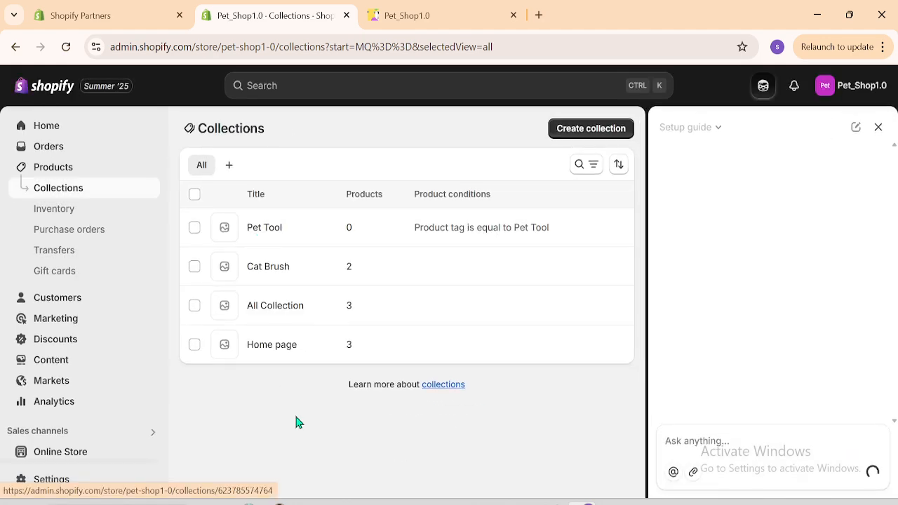
left_click(265, 230)
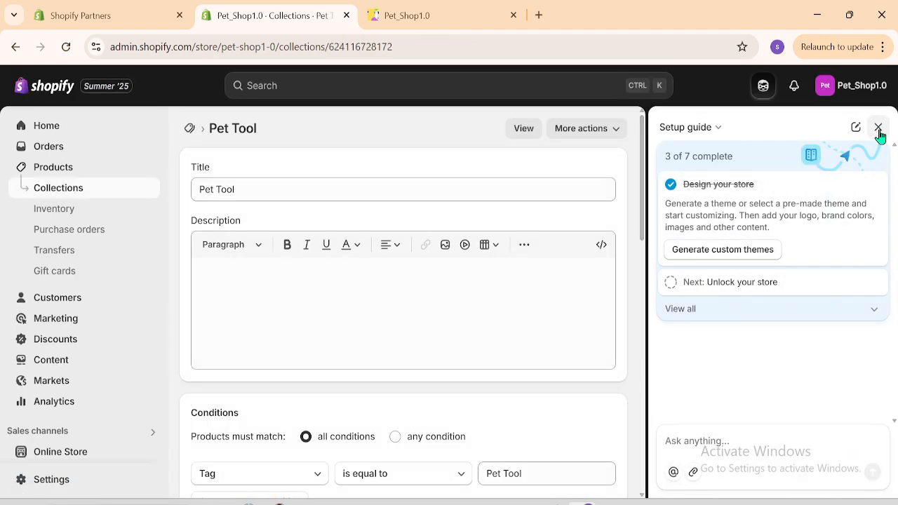
left_click(878, 127)
left_click_drag(896, 197, 896, 325)
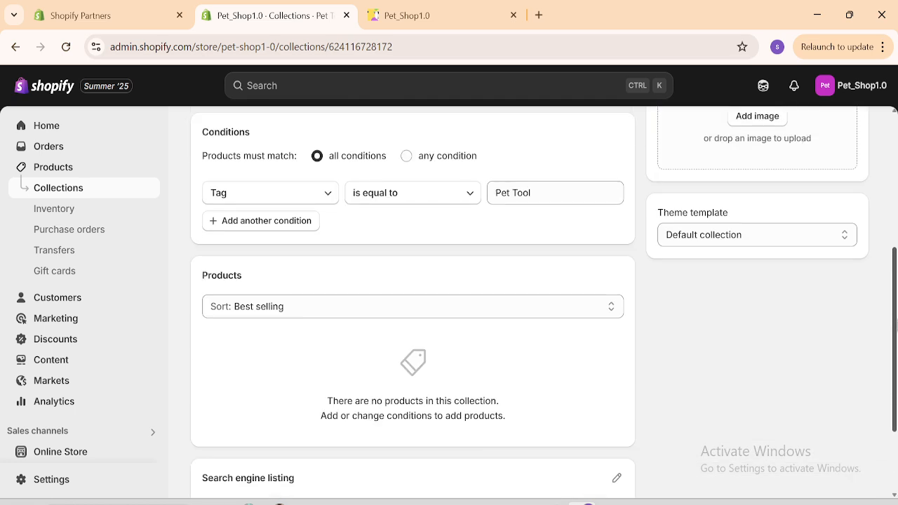
left_click(267, 306)
left_click(266, 307)
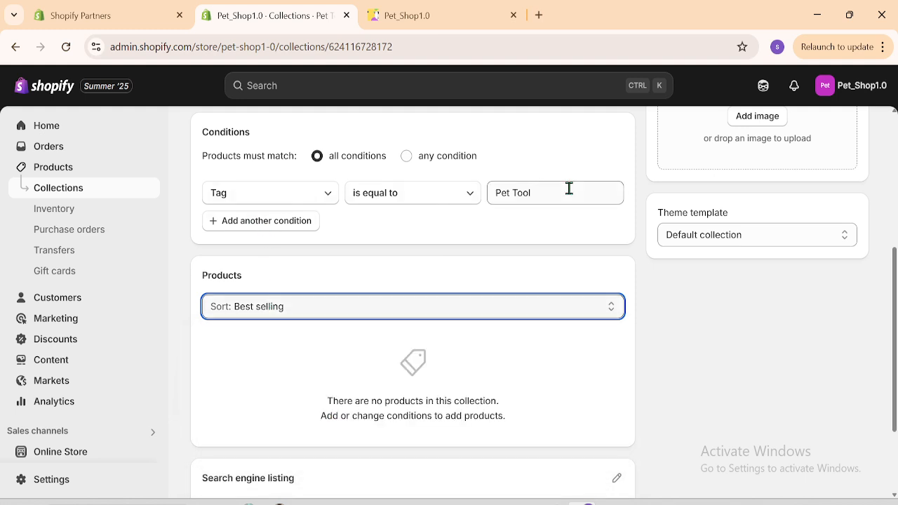
- Set the Pet Tool collection's products to match any condition and save the change
left_click(518, 192)
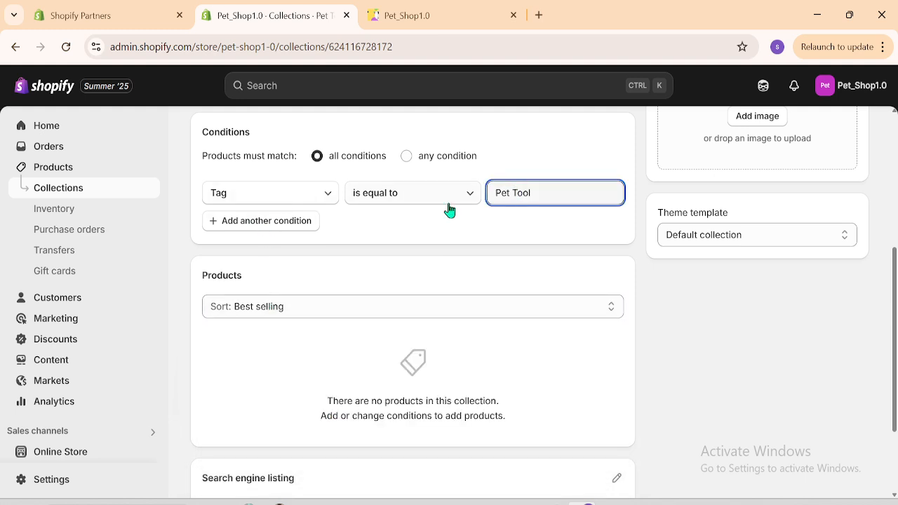
left_click(419, 195)
left_click(421, 198)
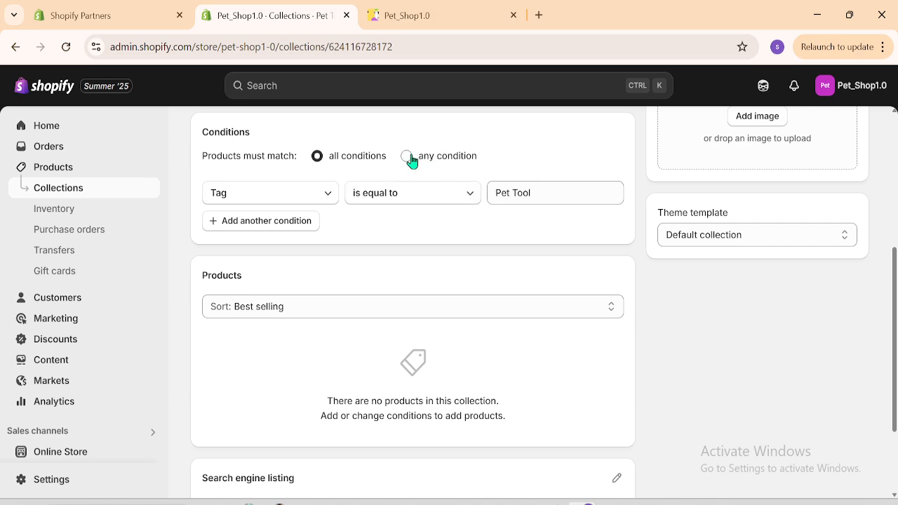
left_click(411, 160)
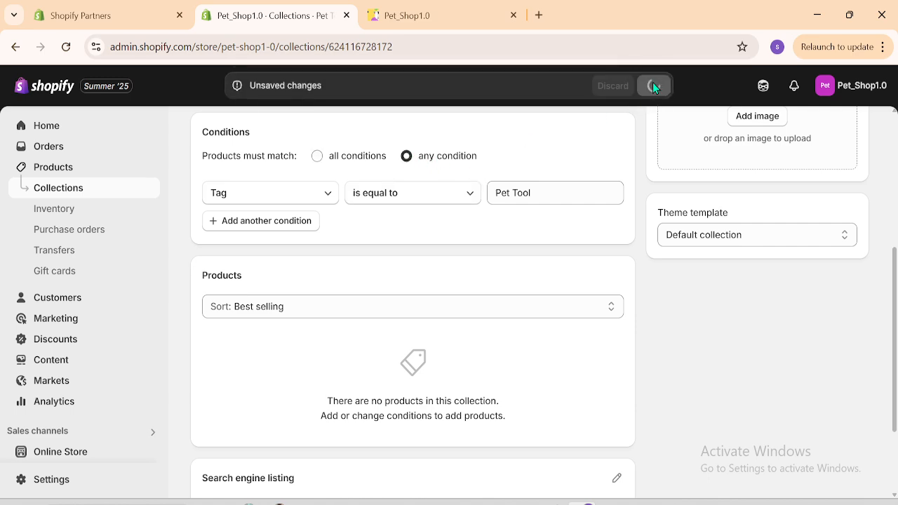
- Reopen the Pet Tool collection to check its matching products, and view the full products list
left_click(55, 193)
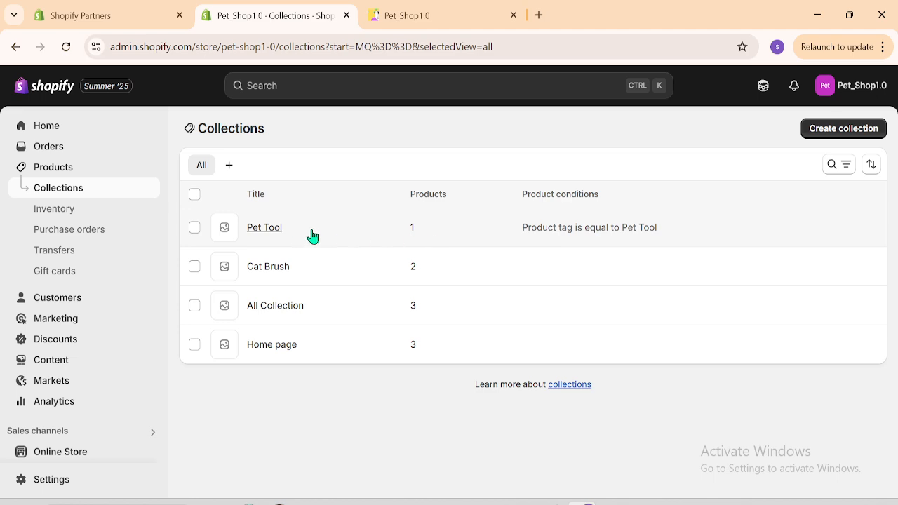
left_click(275, 233)
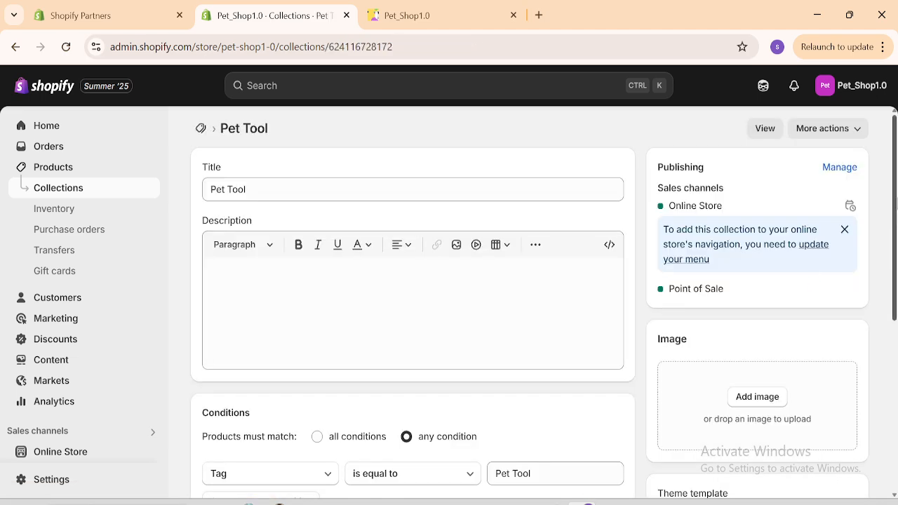
scroll(275, 235, "down", 5)
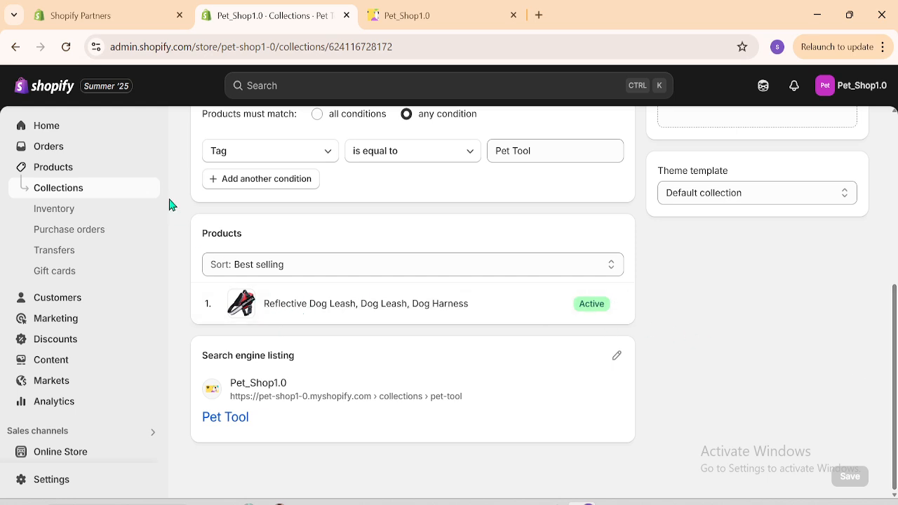
left_click(66, 172)
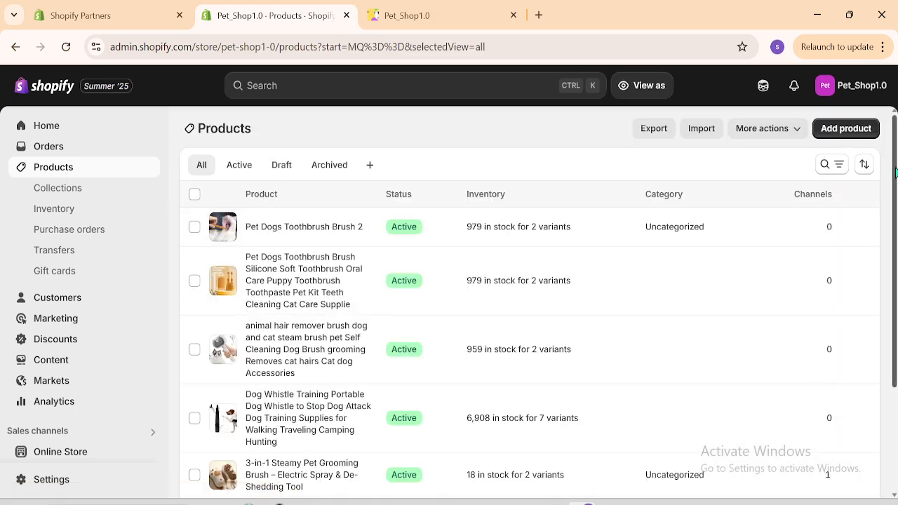
- Start a new collection and title it "Pet Lover"
left_click(72, 196)
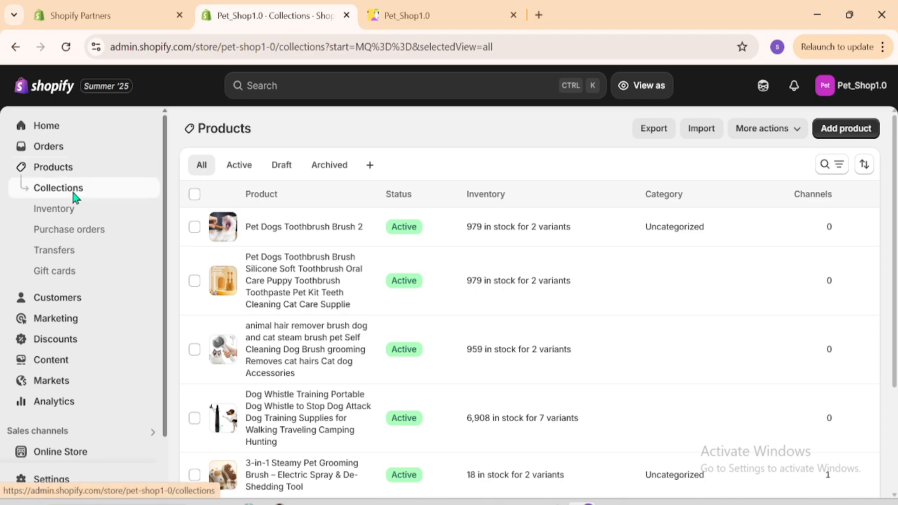
left_click(834, 137)
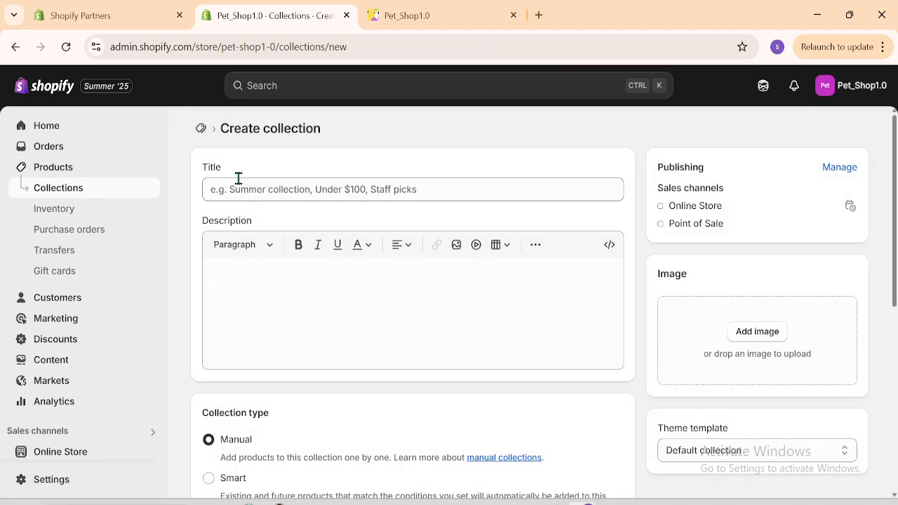
left_click(274, 196)
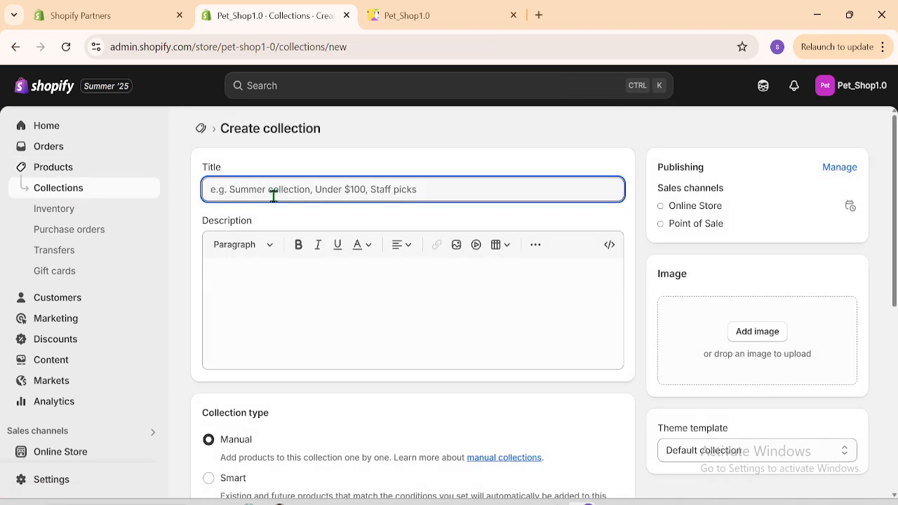
type("Pet Too")
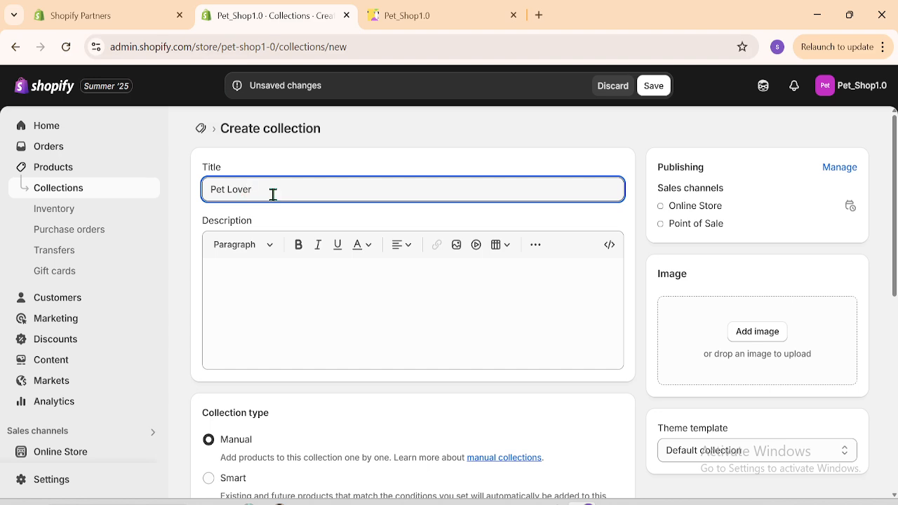
- Add the Dog Whistle, Pet Dogs Toothbrush Brush 2 and Reflective Dog Leash products to the manual Pet Lover collection and save it
scroll(558, 375, "down", 3)
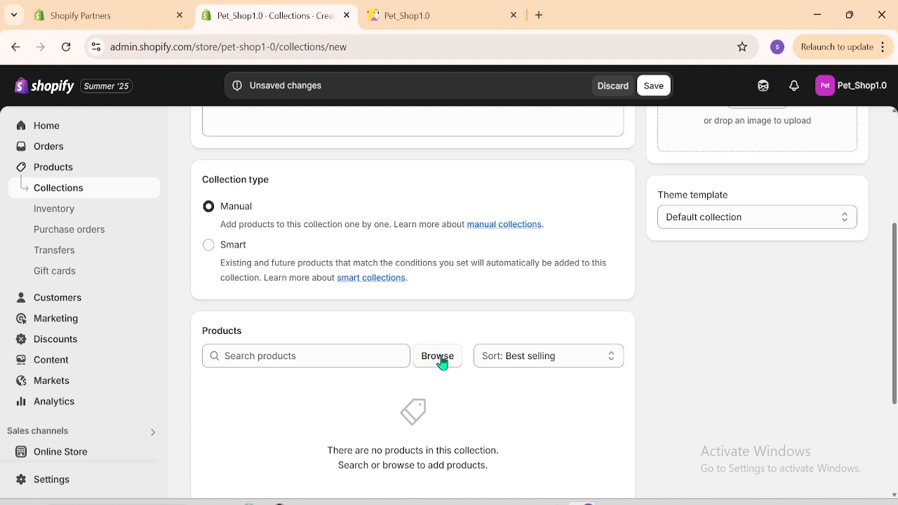
left_click(438, 356)
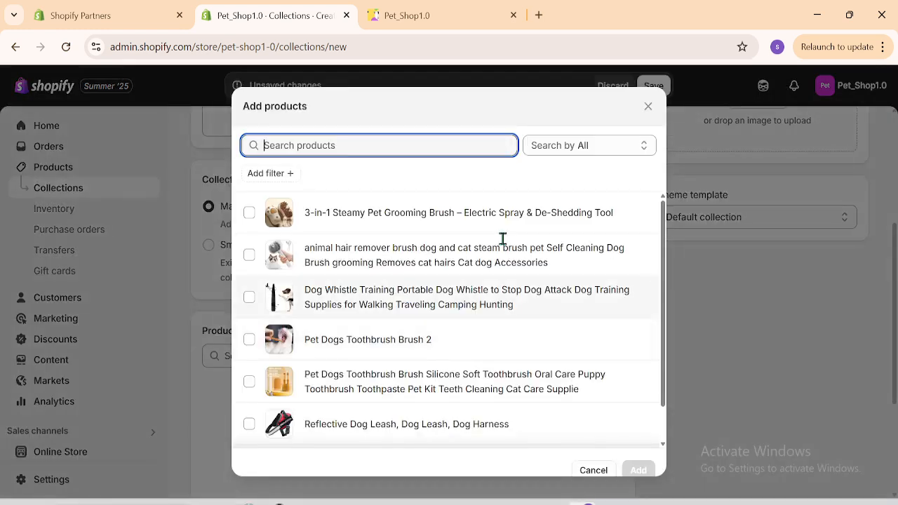
left_click(249, 298)
left_click(249, 339)
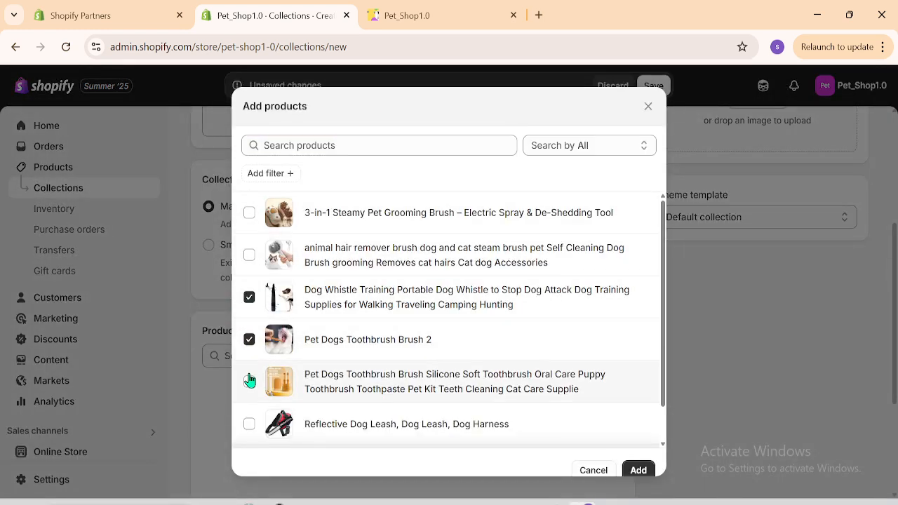
left_click(249, 424)
left_click(639, 472)
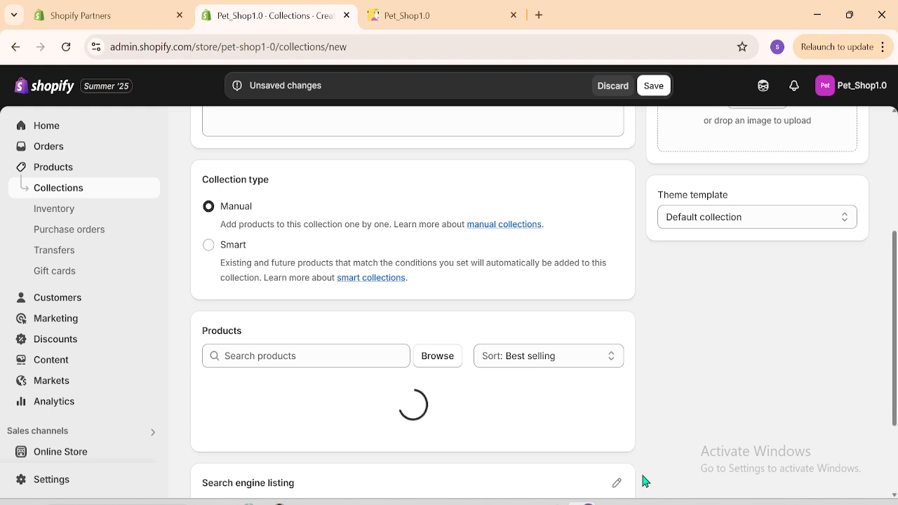
left_click(655, 88)
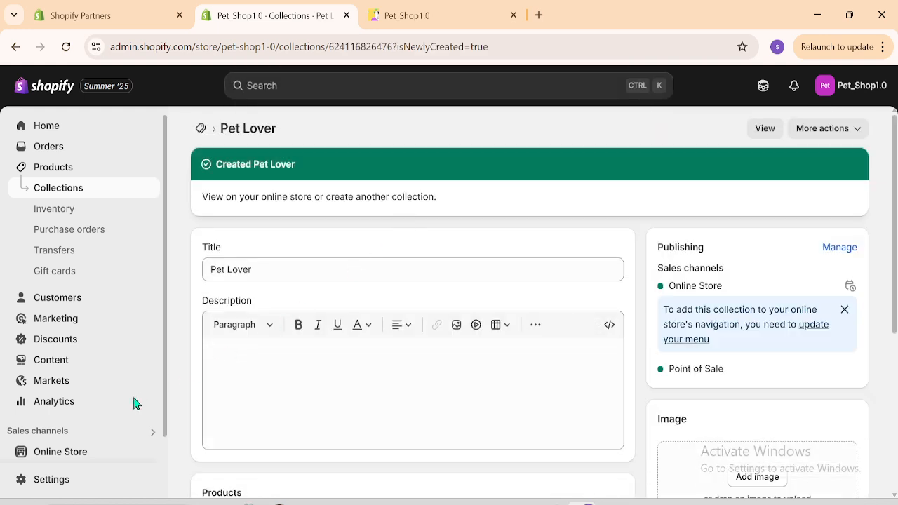
- Switch to the storefront, reload it and check which products appear in the catalog
left_click(461, 9)
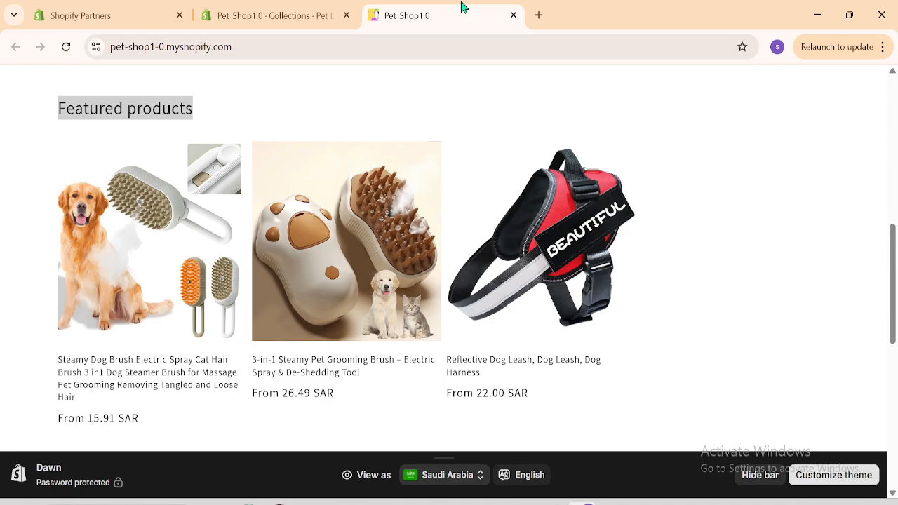
left_click(65, 48)
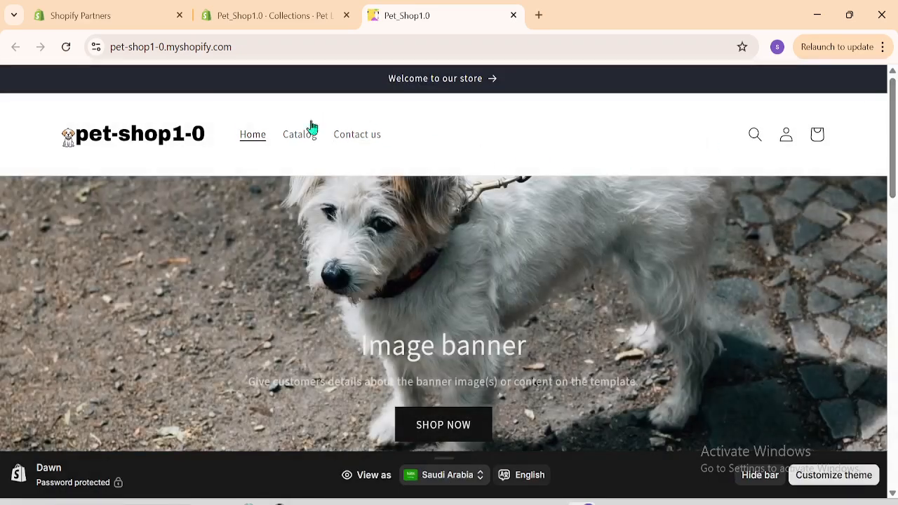
left_click(290, 141)
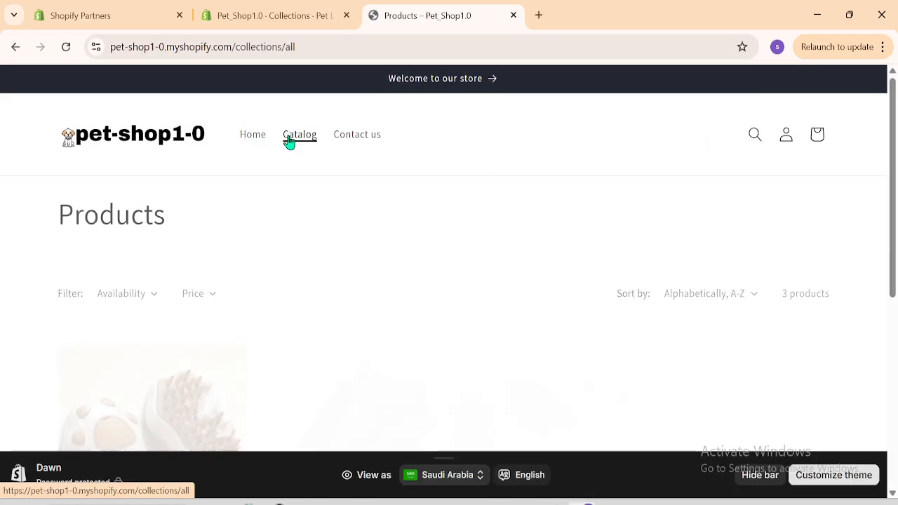
left_click_drag(896, 208, 897, 249)
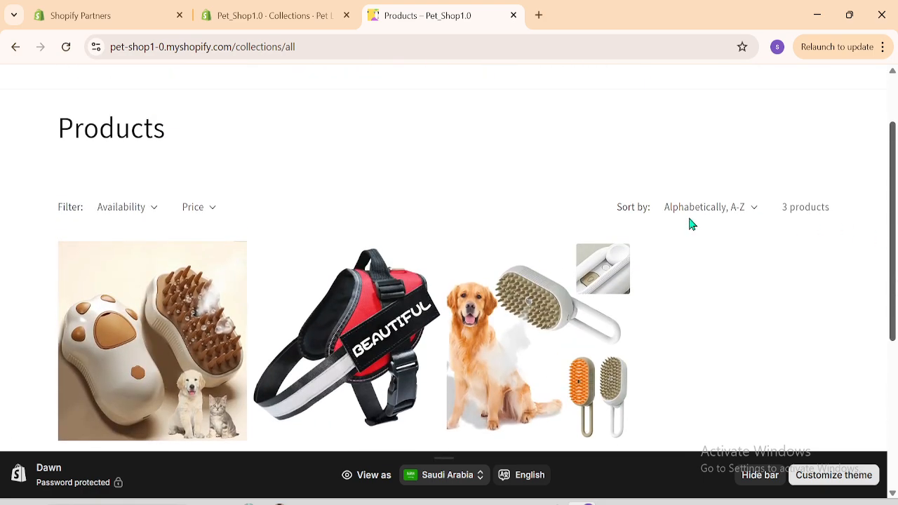
- Return to the store admin and open the Online Store themes page
left_click(284, 10)
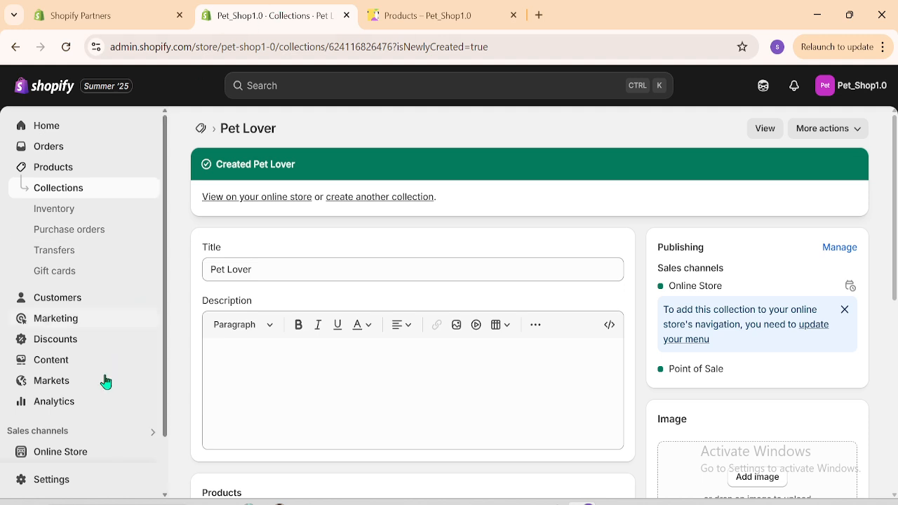
left_click(74, 450)
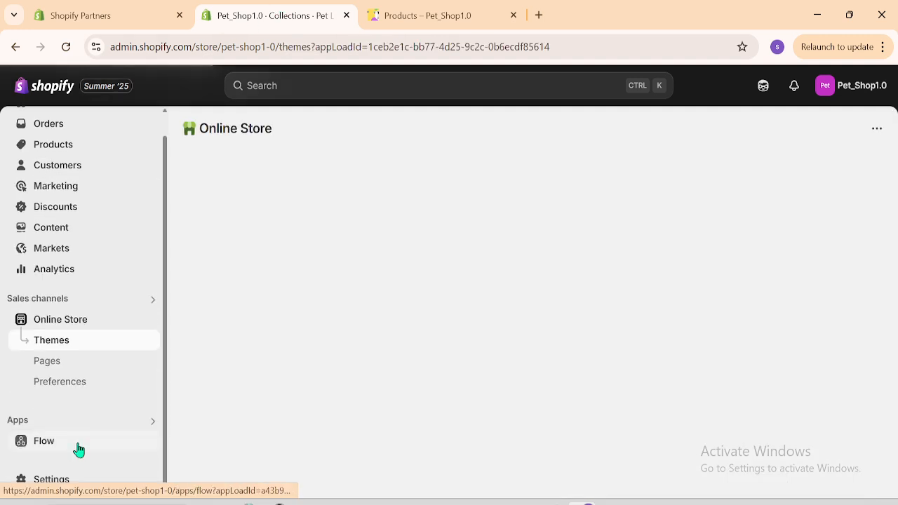